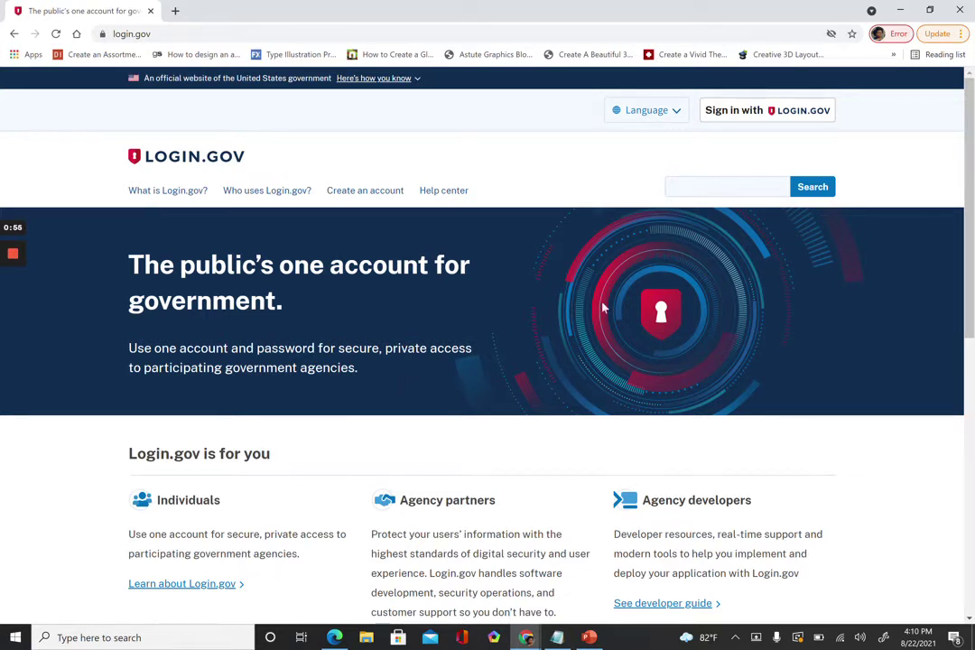
Browse the Login.gov page and open its information about creating an account.
scroll(637, 265, down, 1)
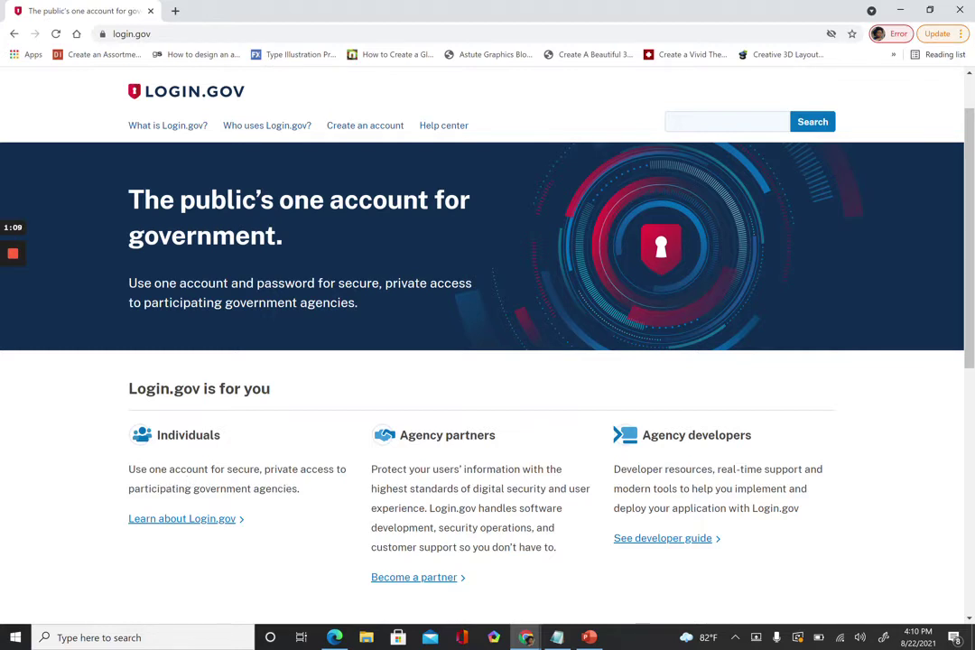
scroll(302, 496, down, 1)
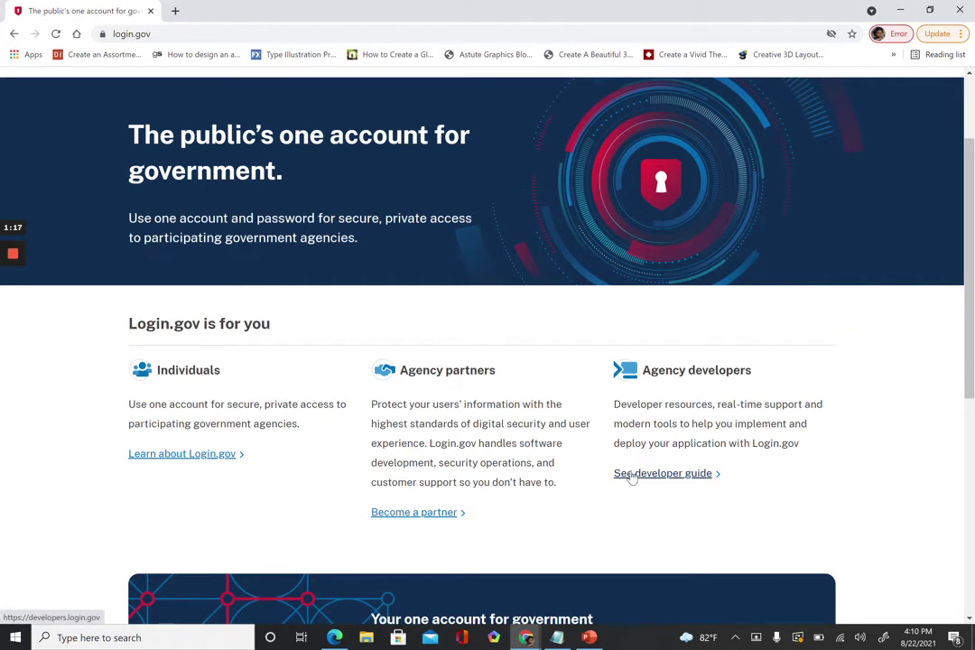
scroll(566, 483, down, 2)
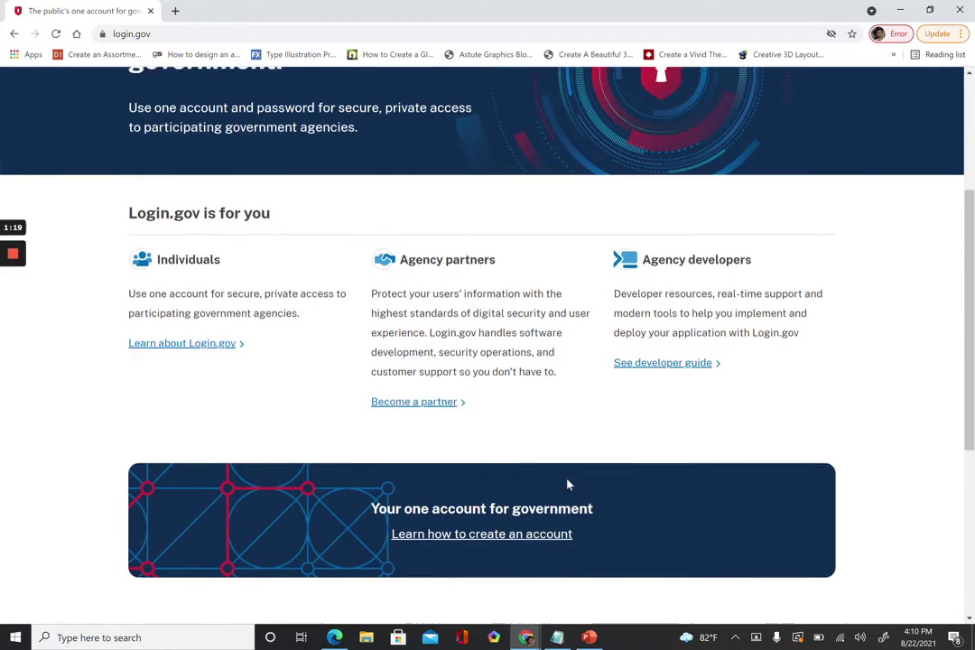
scroll(567, 485, up, 2)
scroll(567, 485, down, 2)
scroll(569, 485, up, 1)
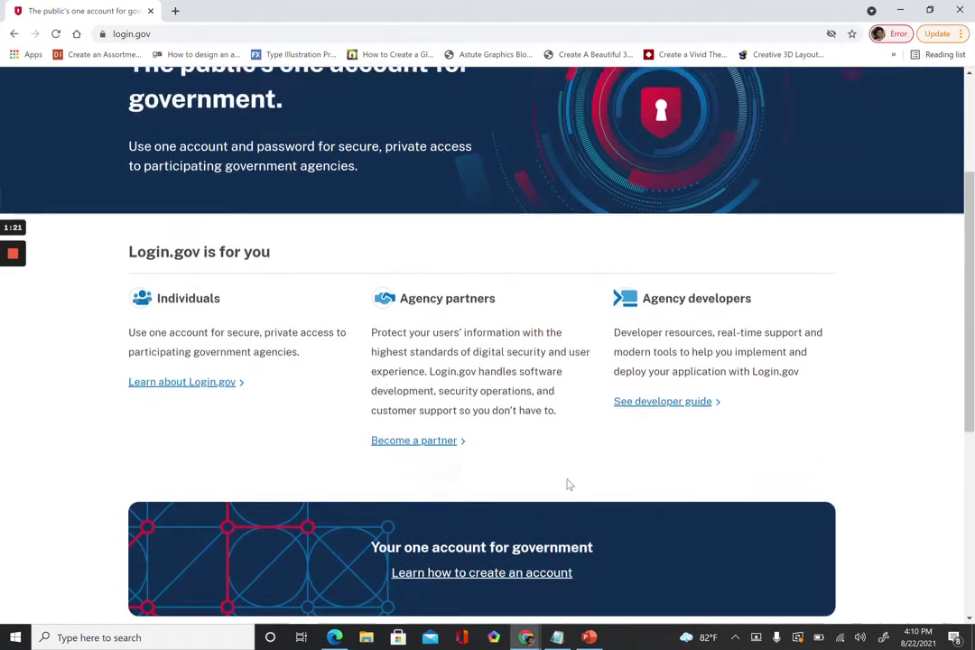
scroll(566, 485, up, 3)
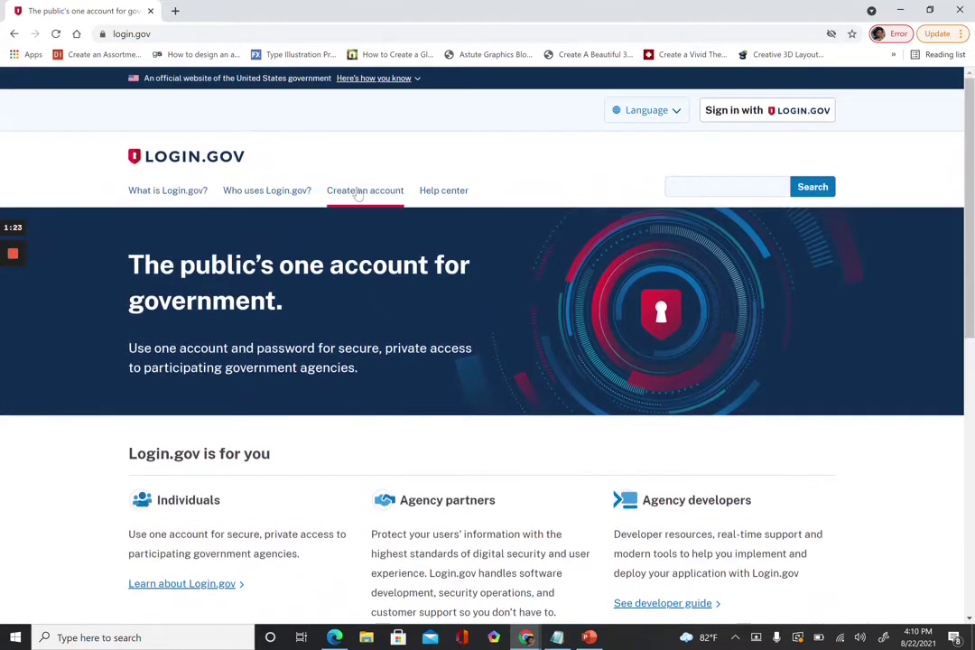
click(358, 192)
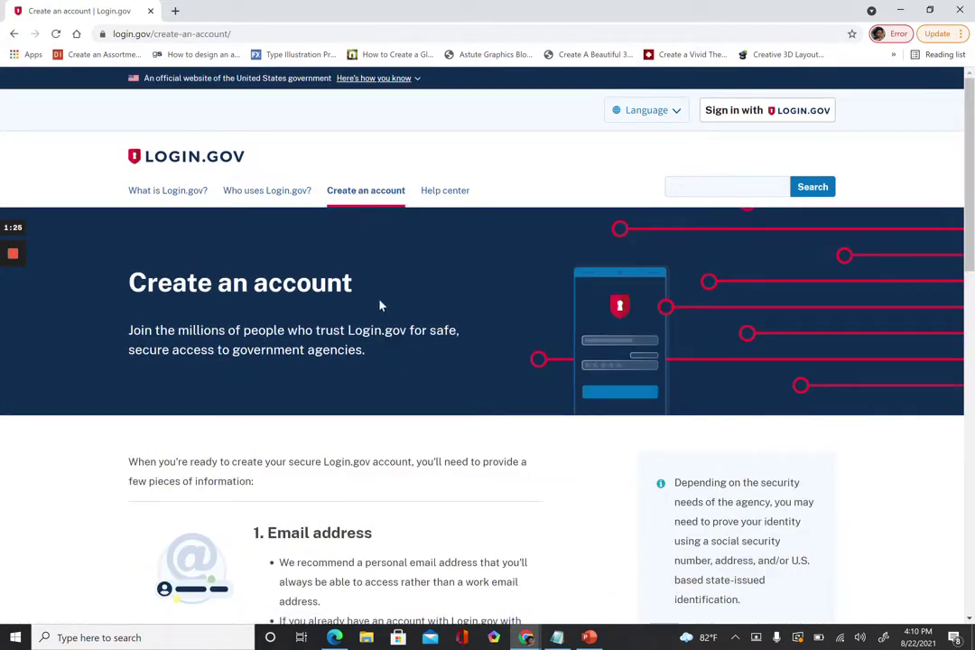
Start a new Login.gov account sign-up.
scroll(389, 366, down, 5)
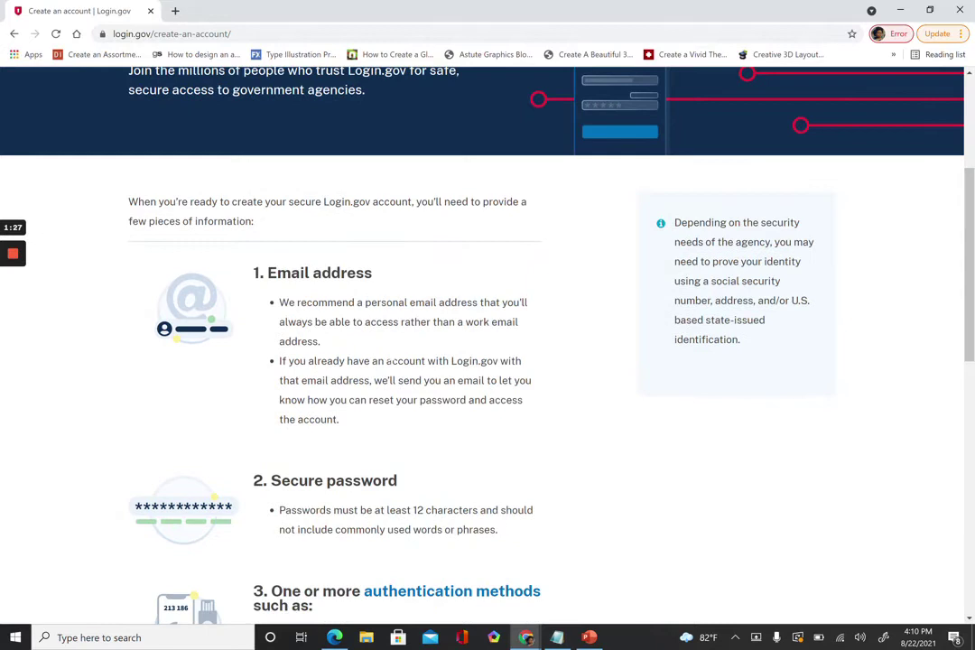
scroll(388, 361, down, 1)
scroll(391, 370, down, 1)
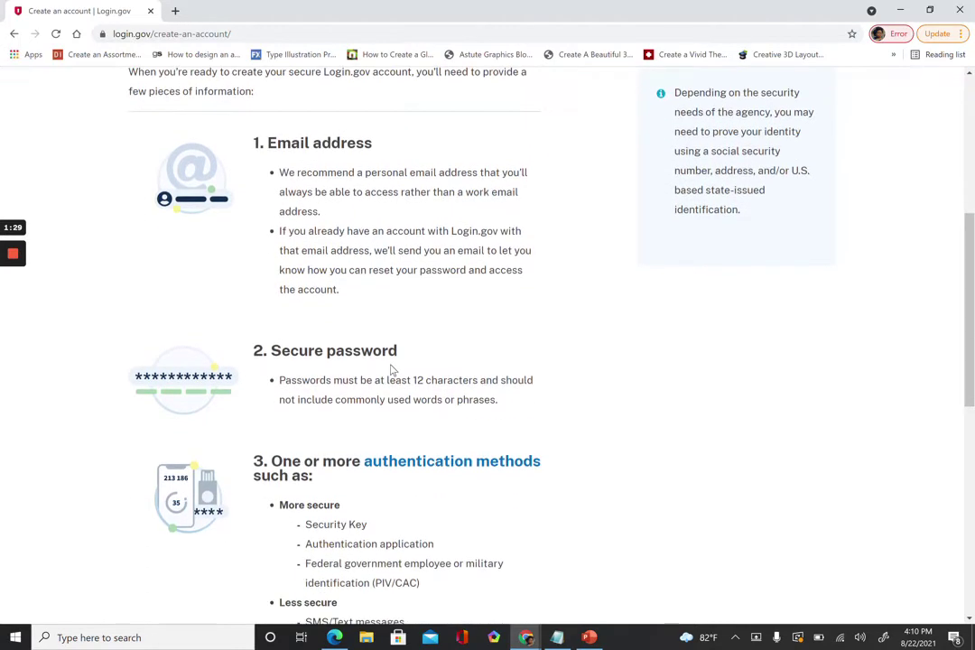
scroll(391, 368, up, 2)
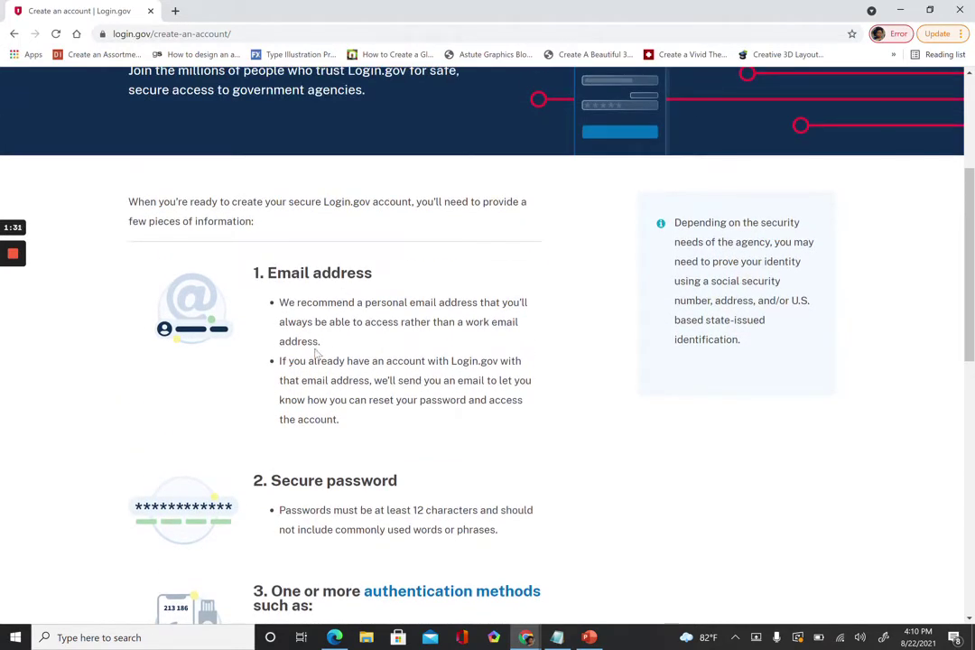
scroll(316, 354, down, 2)
scroll(316, 355, down, 2)
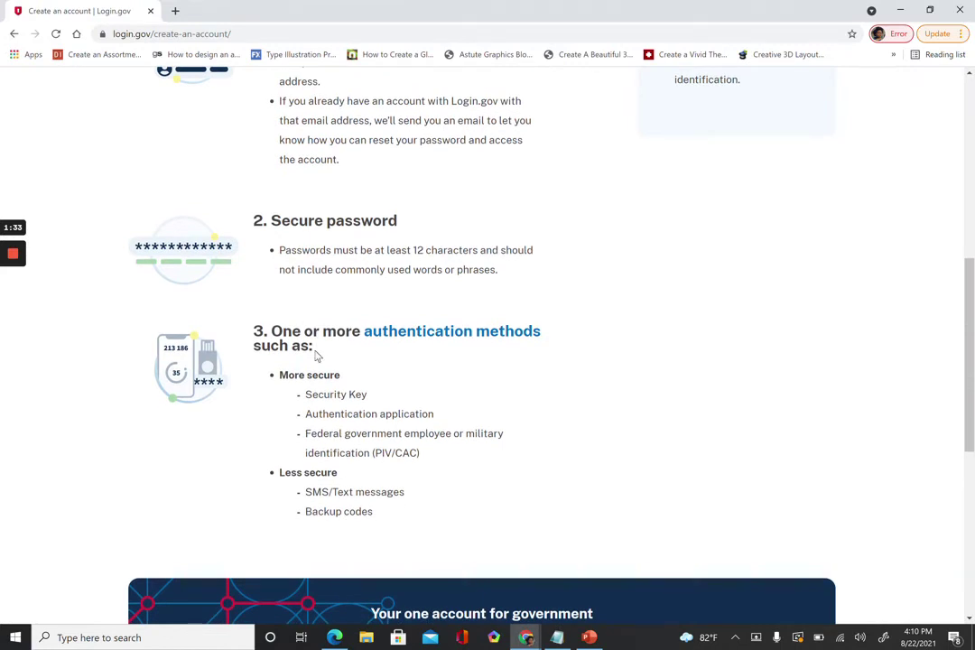
scroll(316, 355, down, 2)
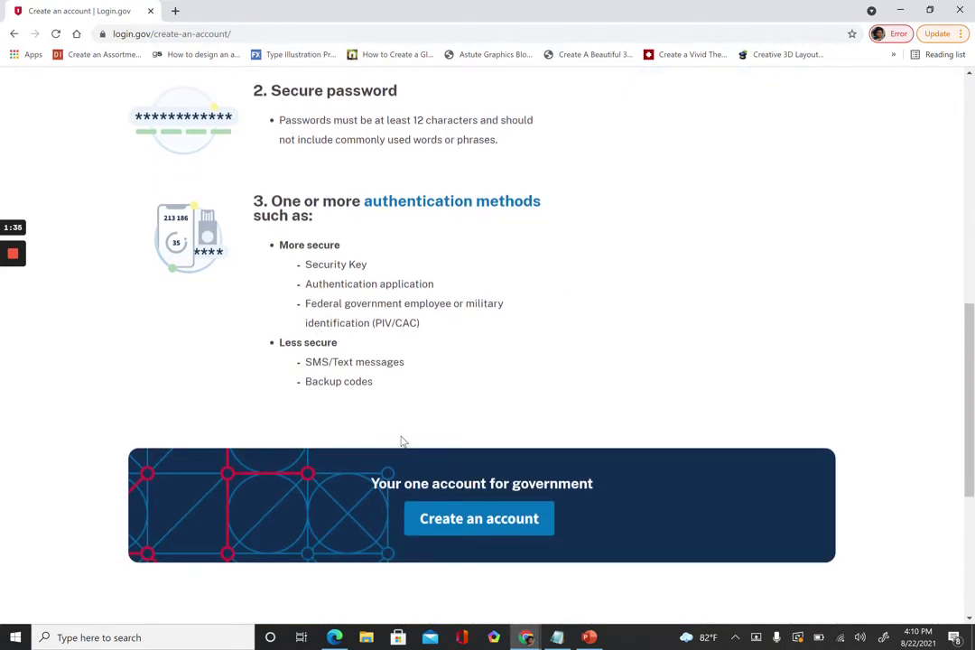
click(472, 518)
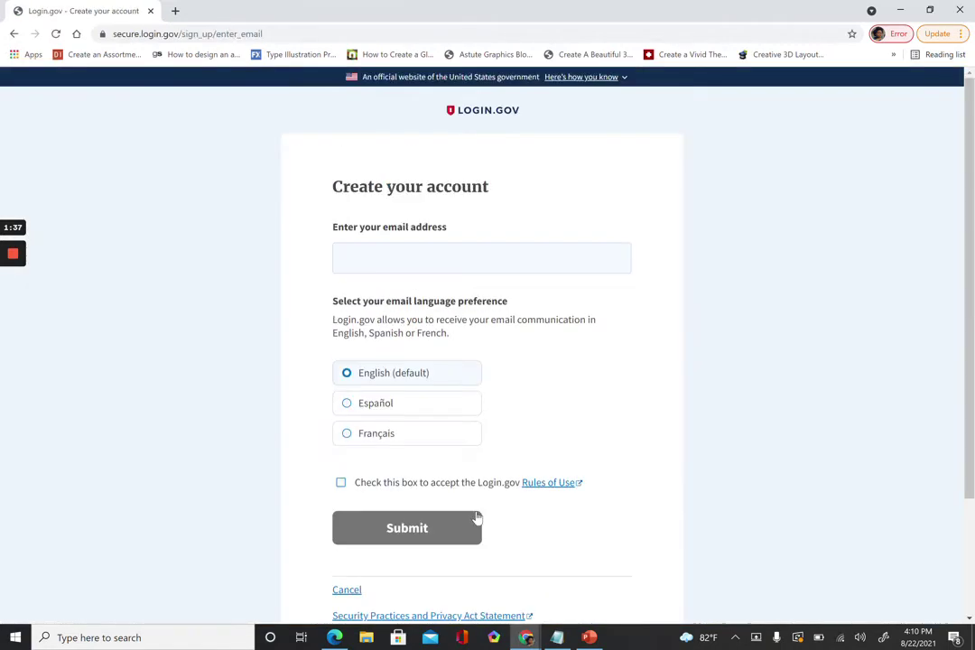
key(Return)
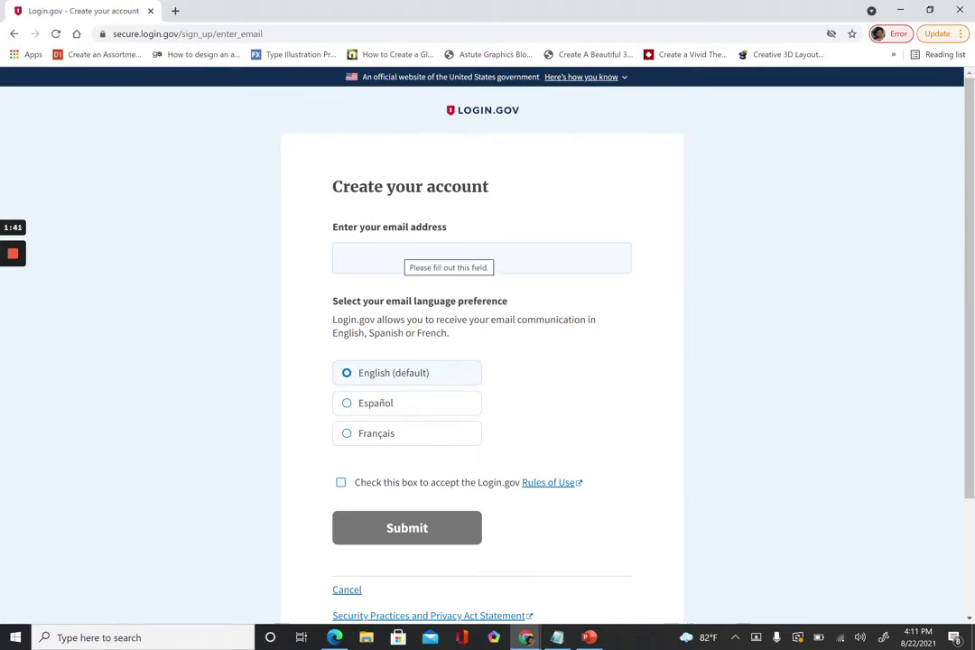
Enter the account email address, keep English, accept the Rules of Use and submit.
click(343, 258)
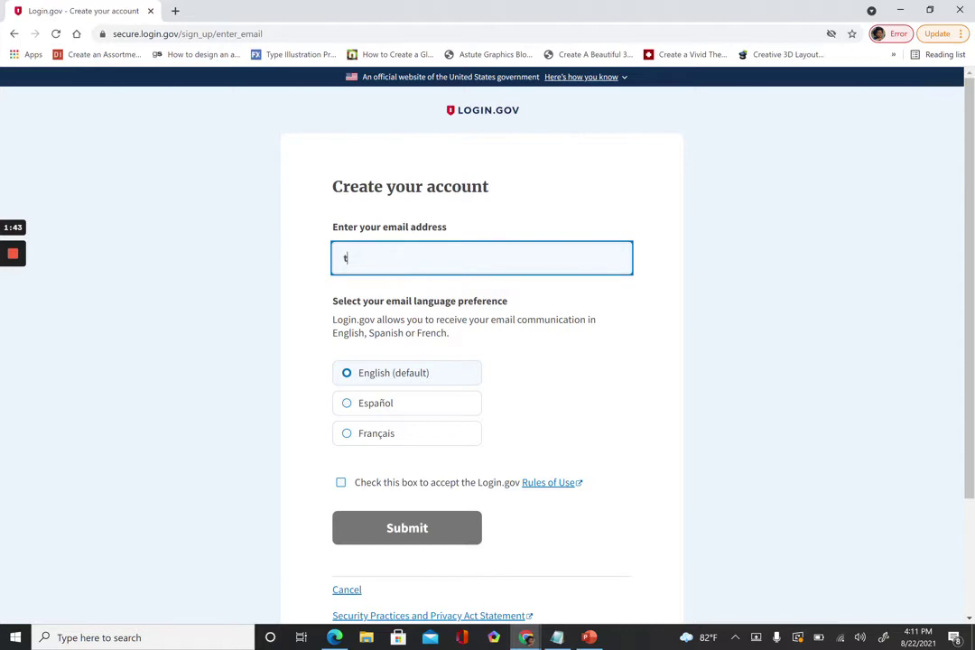
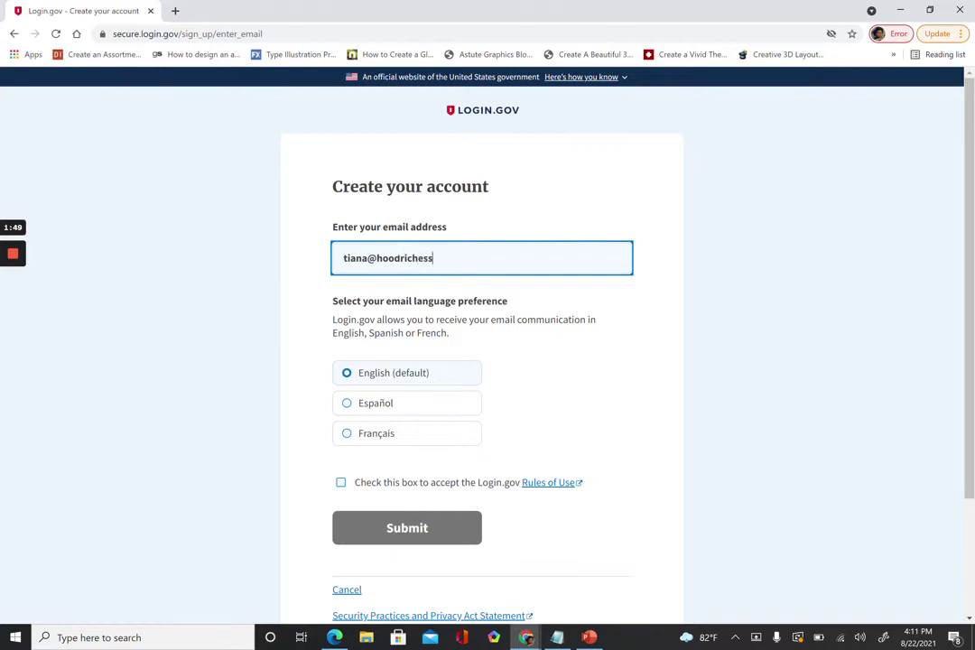
click(409, 374)
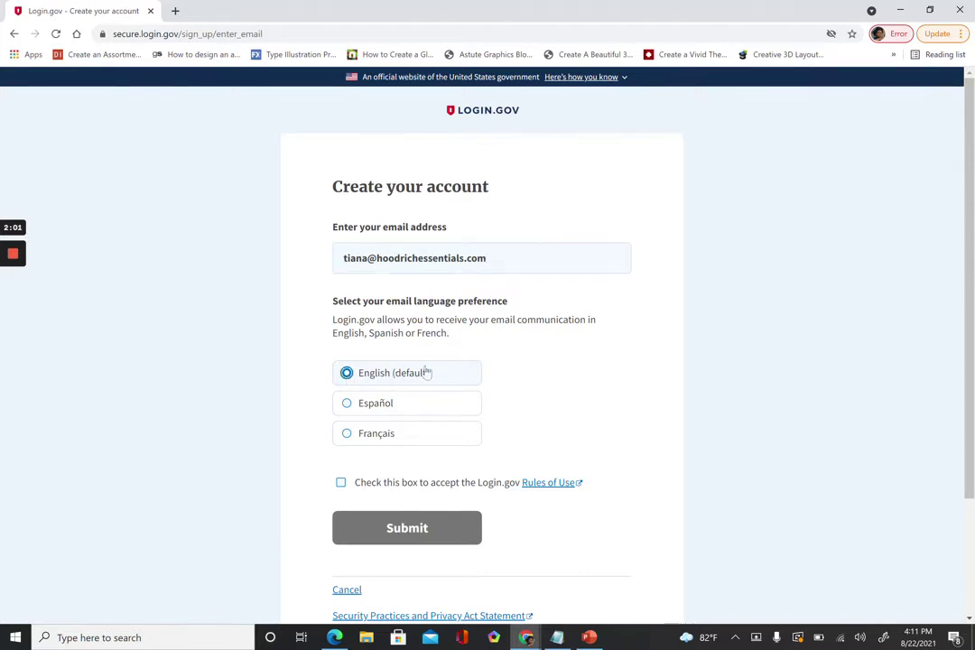
scroll(620, 370, down, 1)
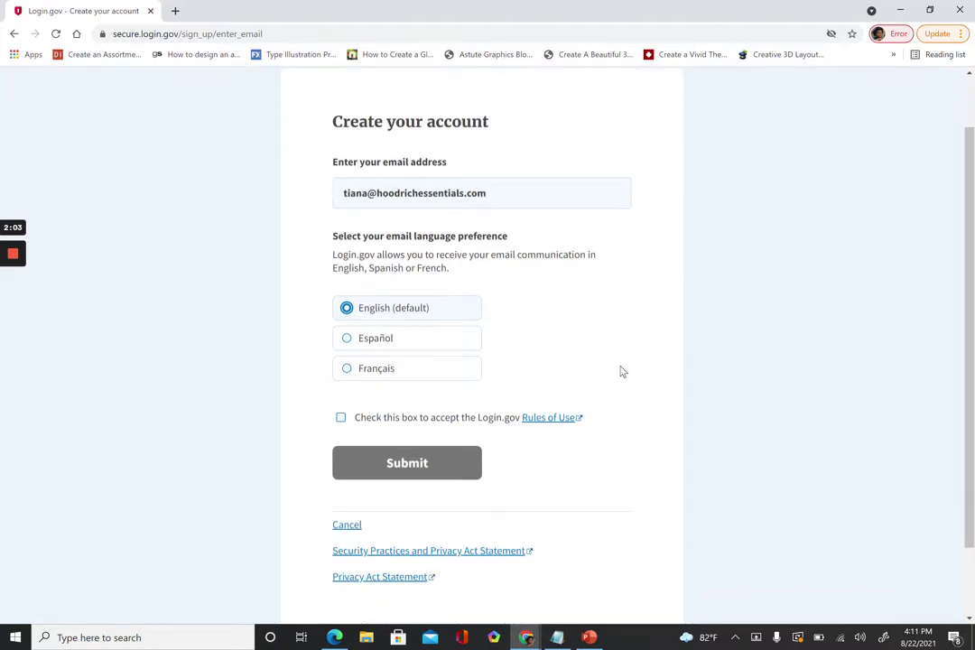
scroll(620, 370, down, 1)
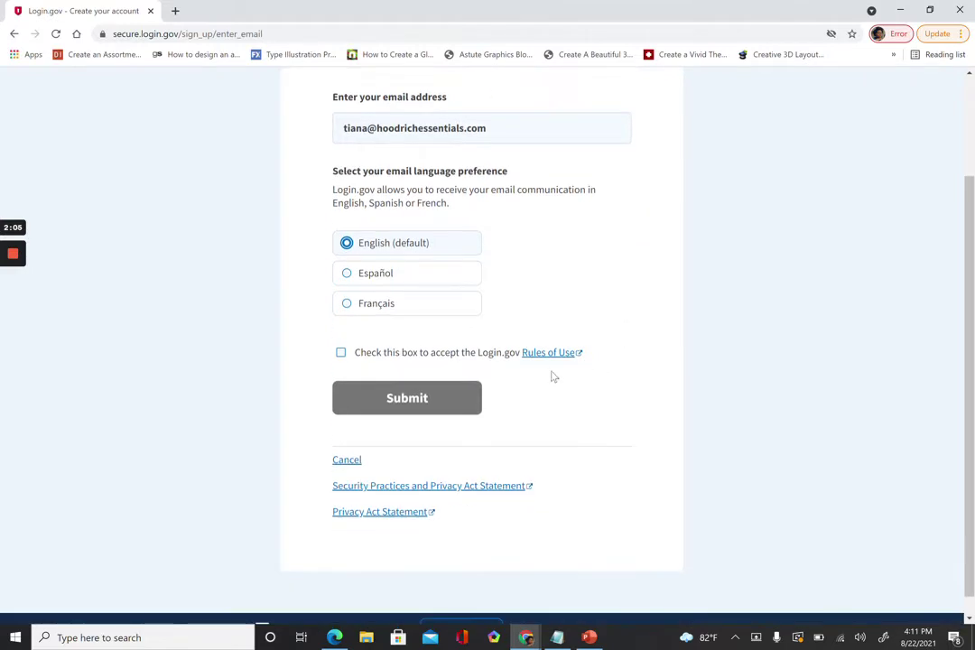
click(341, 353)
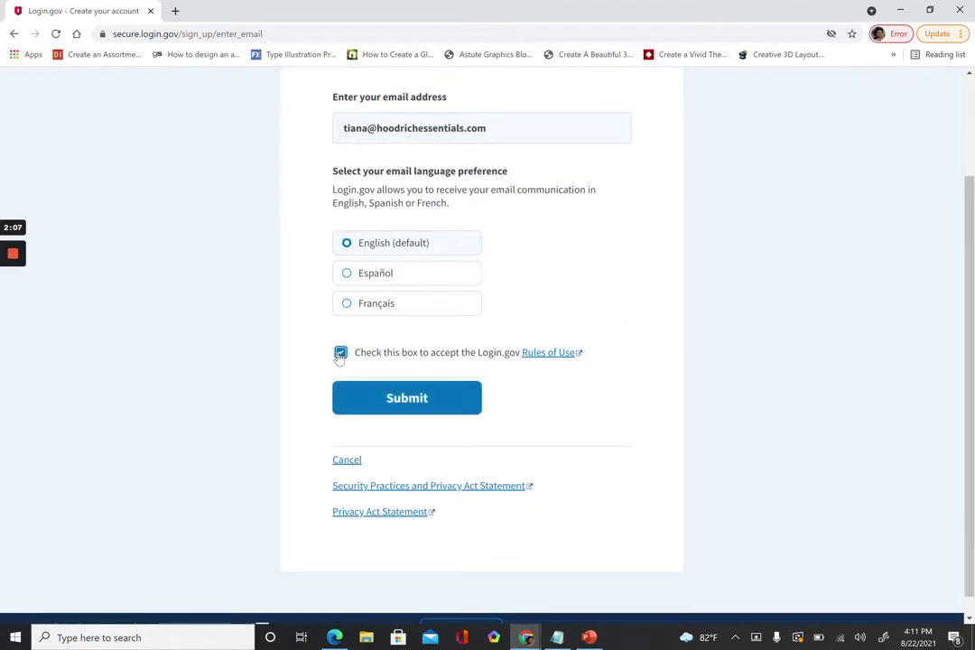
click(387, 399)
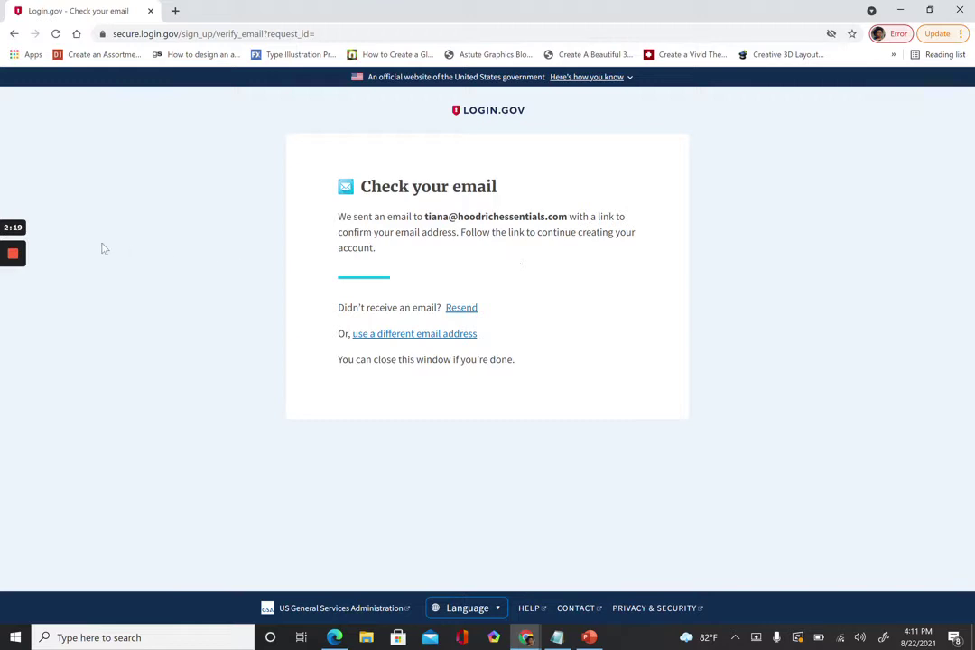
Confirm the email and set a password to reach the Login.gov Your account page.
mouse_move(13, 271)
click(13, 306)
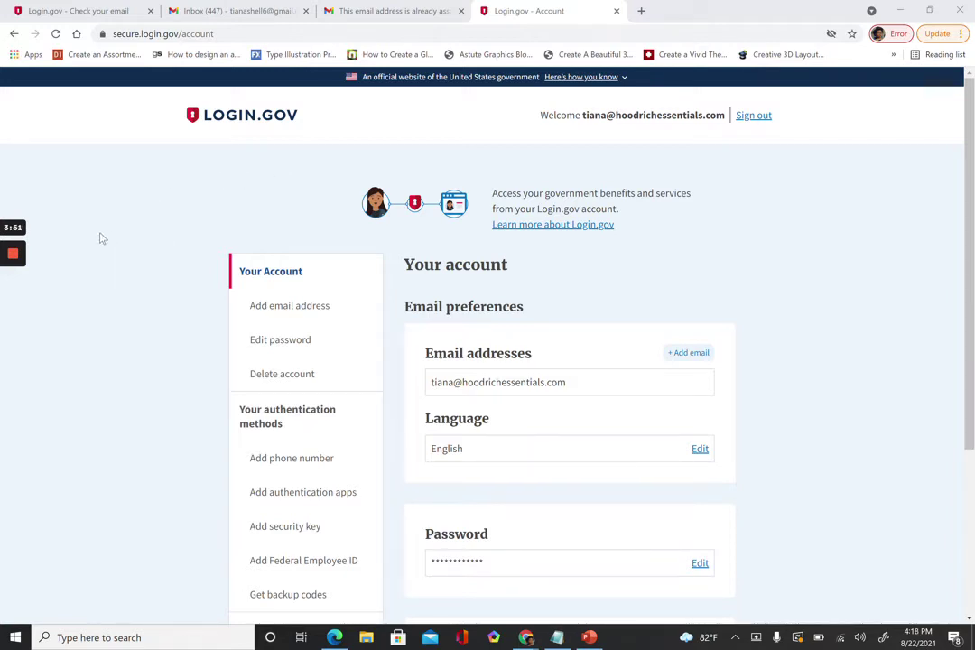
mouse_move(13, 224)
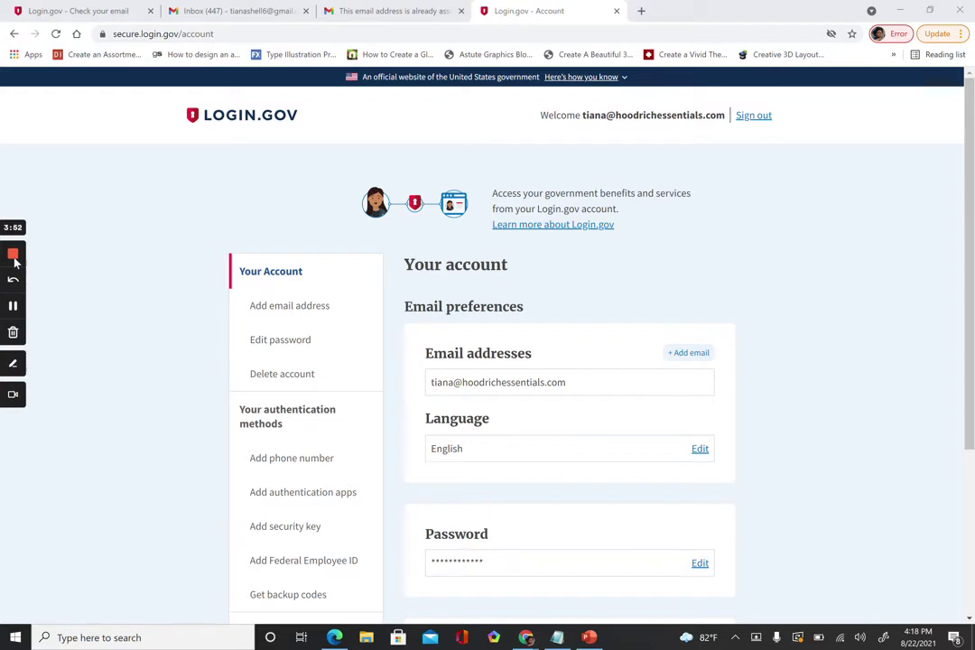
Open the SAM.gov | Home result from the Sams.gov search results.
click(12, 304)
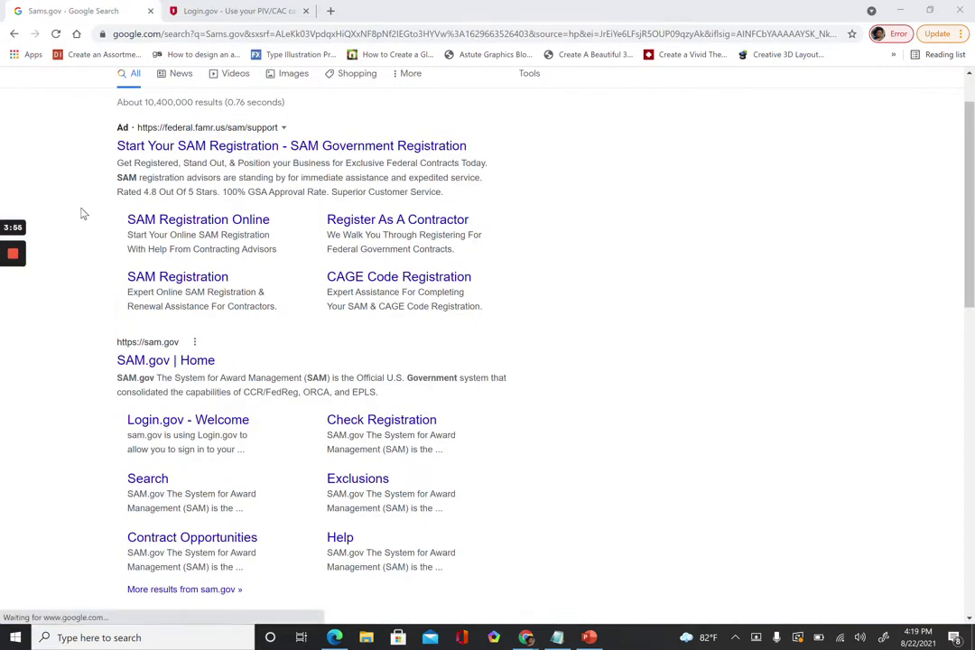
scroll(81, 213, up, 1)
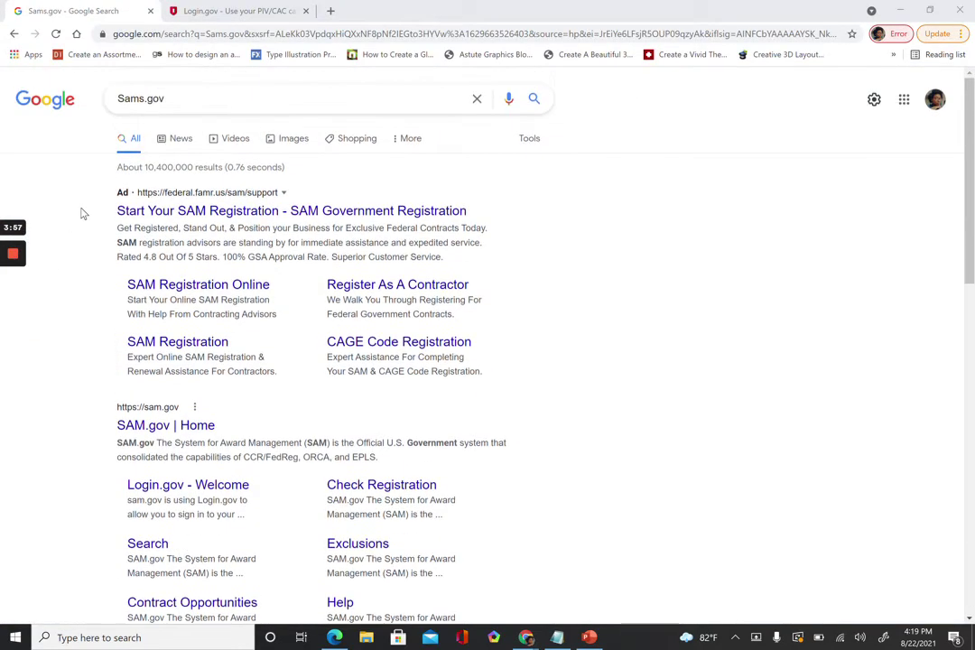
scroll(81, 213, down, 2)
scroll(81, 213, down, 1)
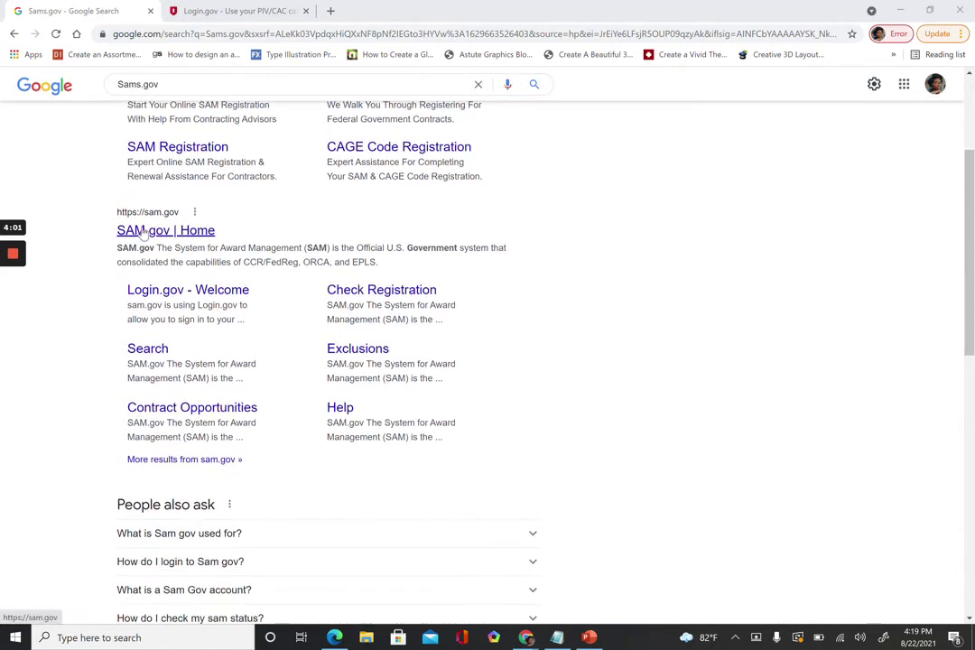
scroll(142, 232, up, 3)
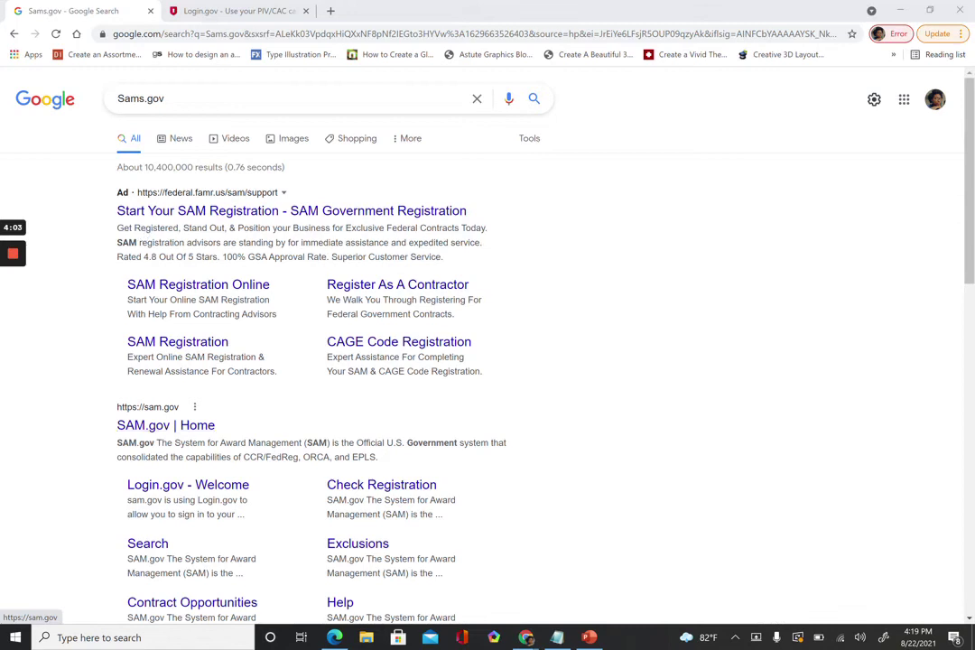
scroll(169, 257, down, 4)
scroll(168, 257, up, 4)
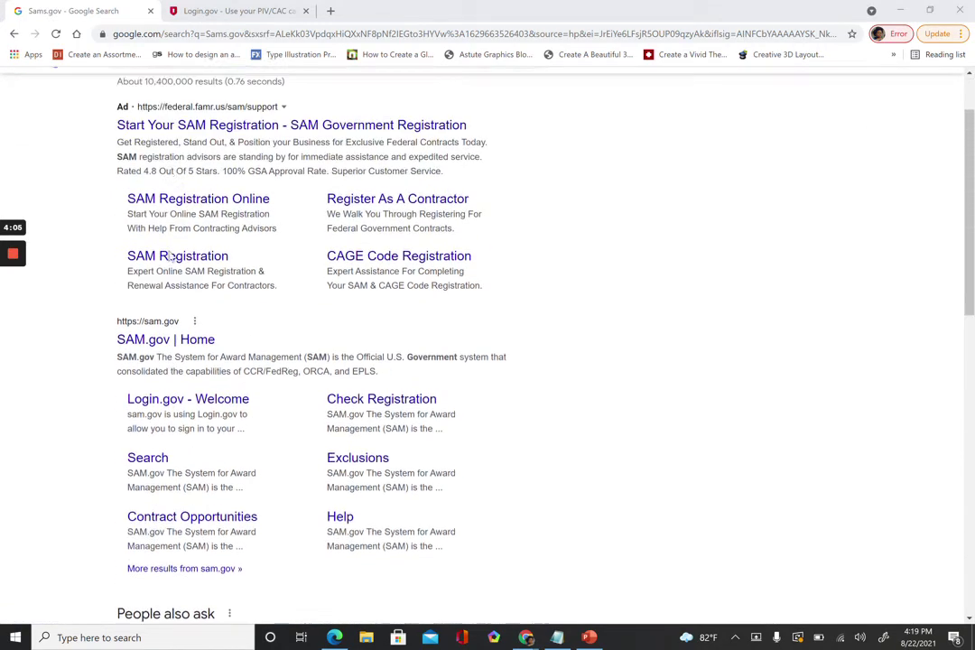
scroll(169, 257, down, 2)
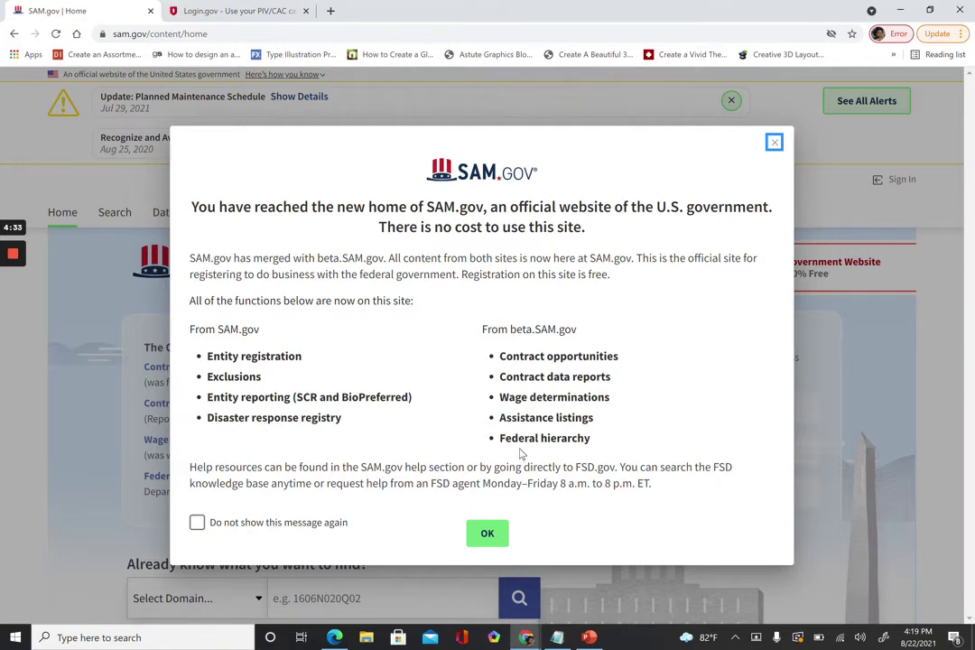
Stop the SAM.gov welcome notice from reappearing and dismiss it.
click(197, 524)
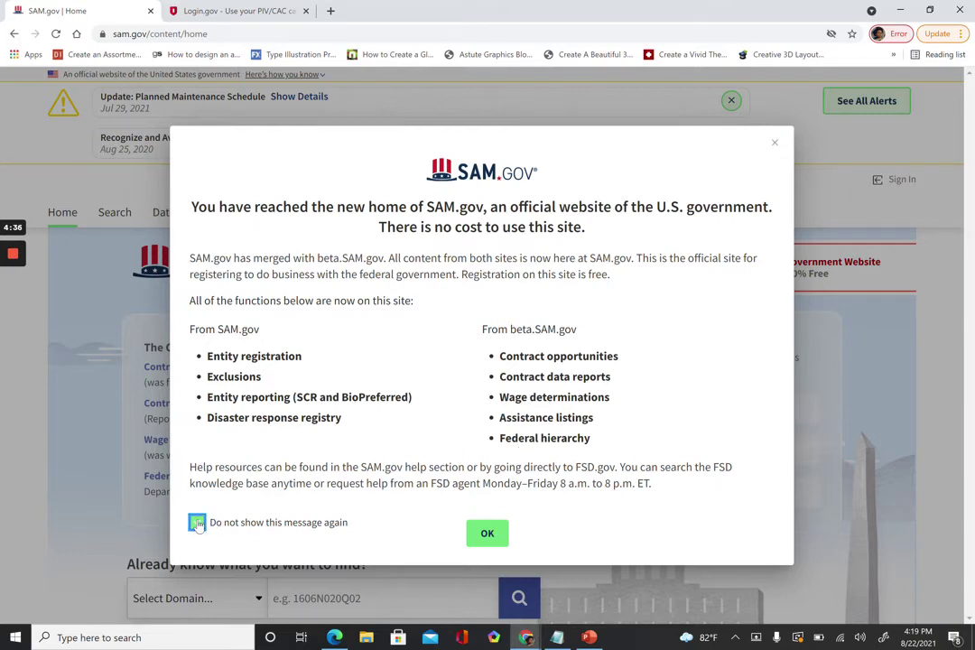
click(479, 534)
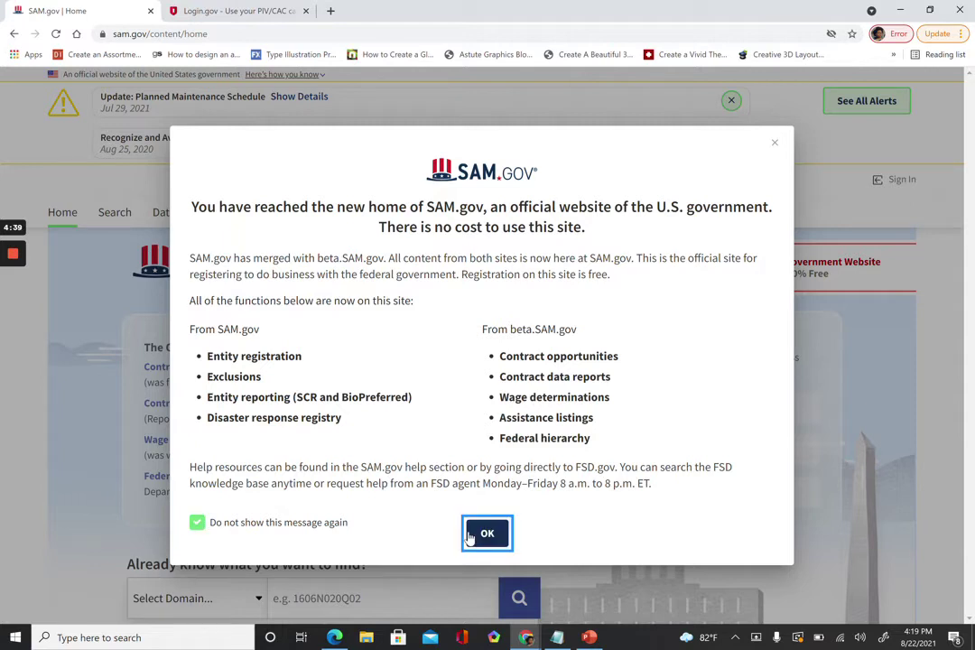
scroll(468, 537, down, 2)
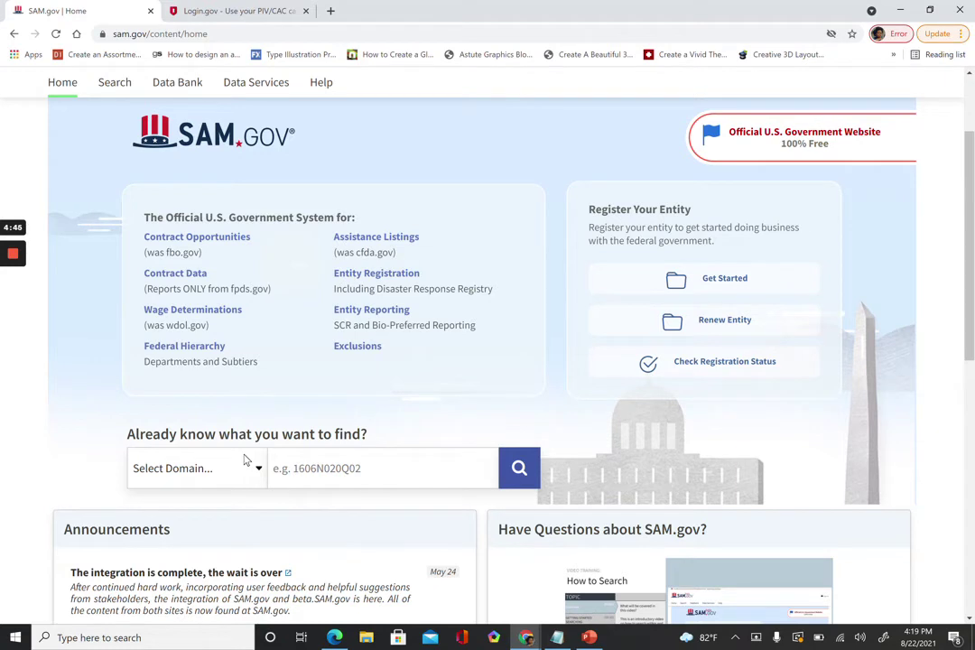
click(13, 306)
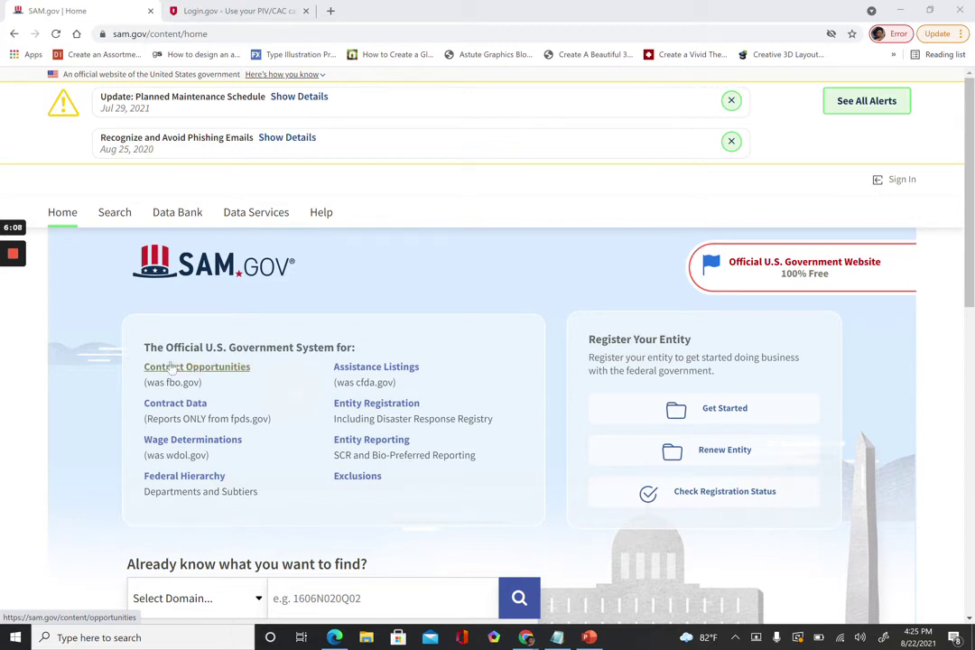
mouse_move(38, 298)
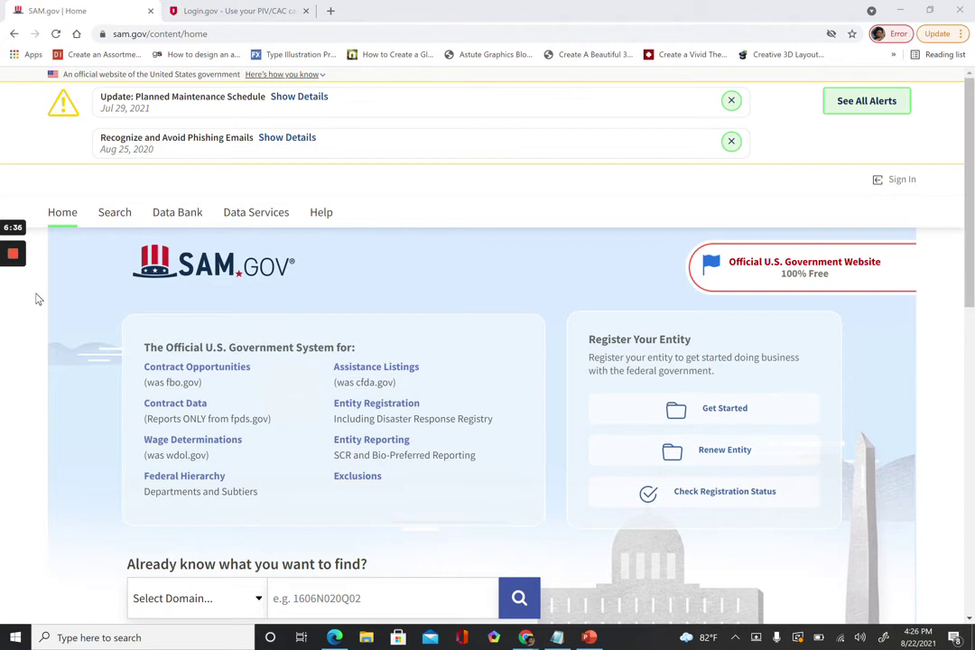
mouse_move(14, 227)
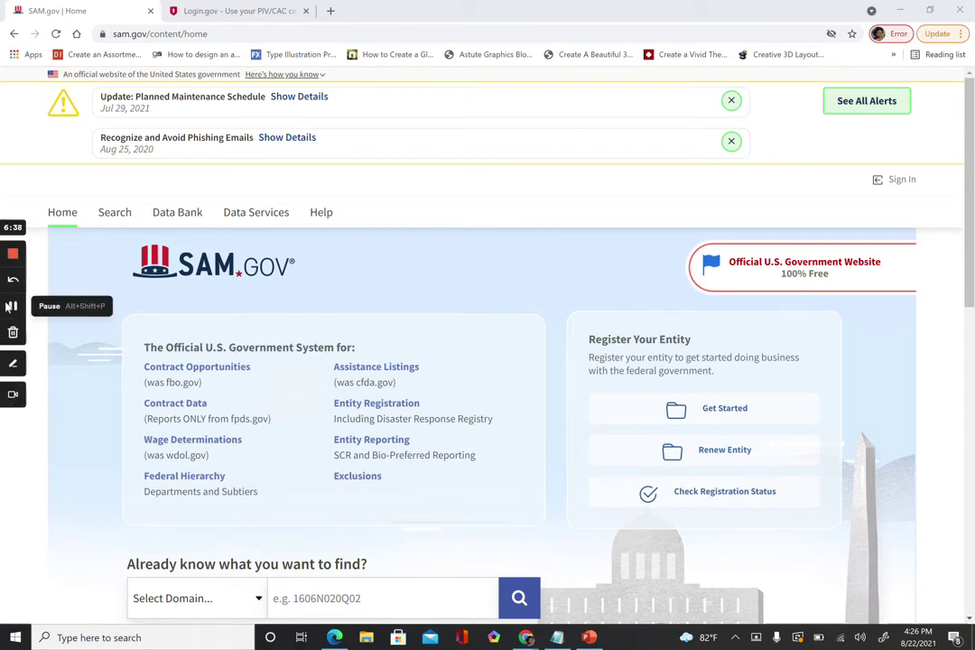
click(11, 307)
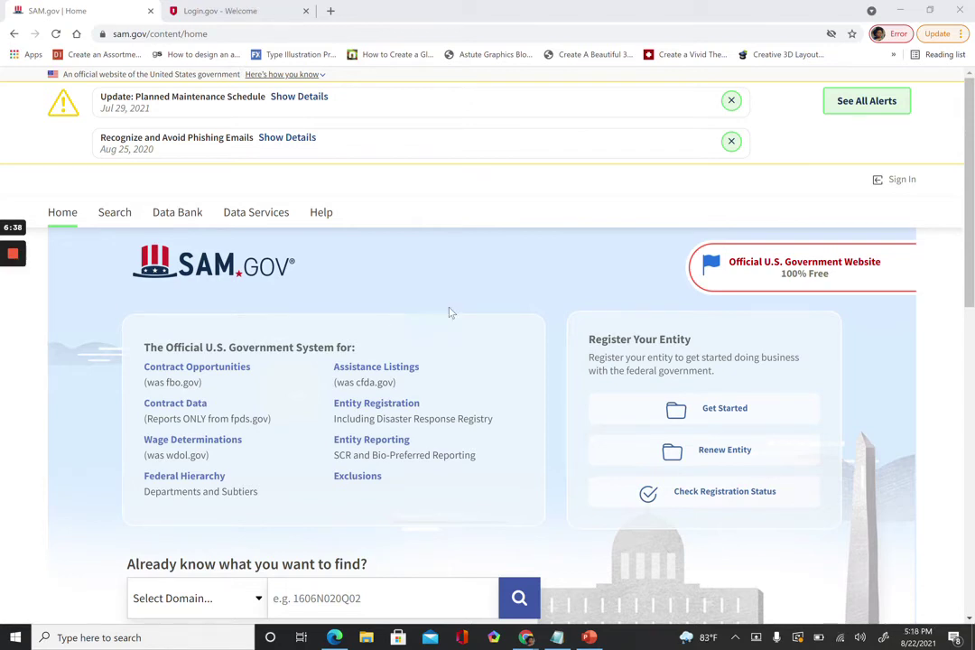
Sign in to SAM.gov, accepting the government system terms.
click(896, 194)
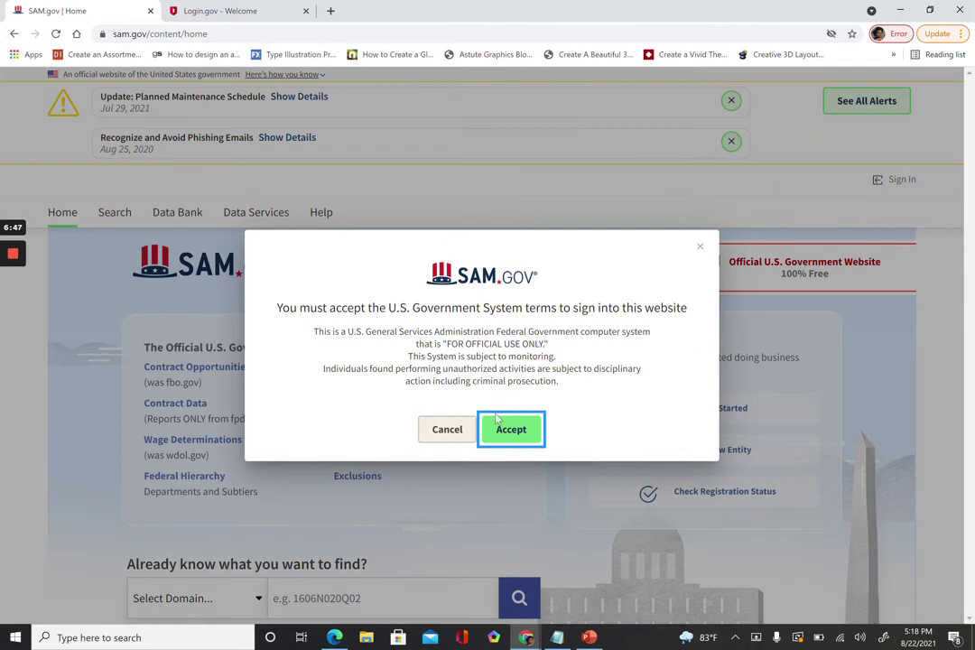
click(499, 439)
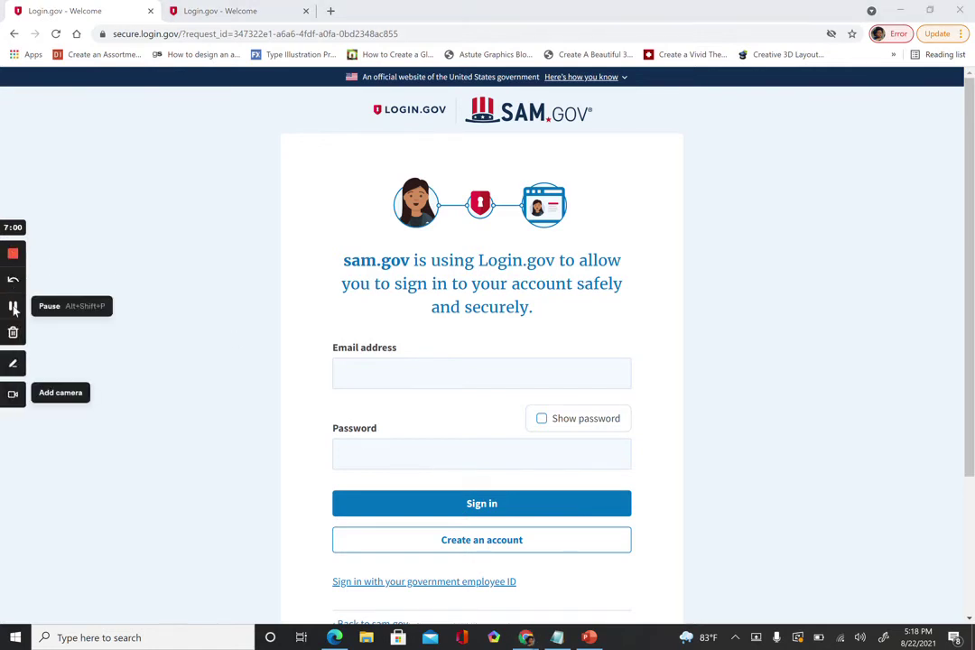
click(10, 307)
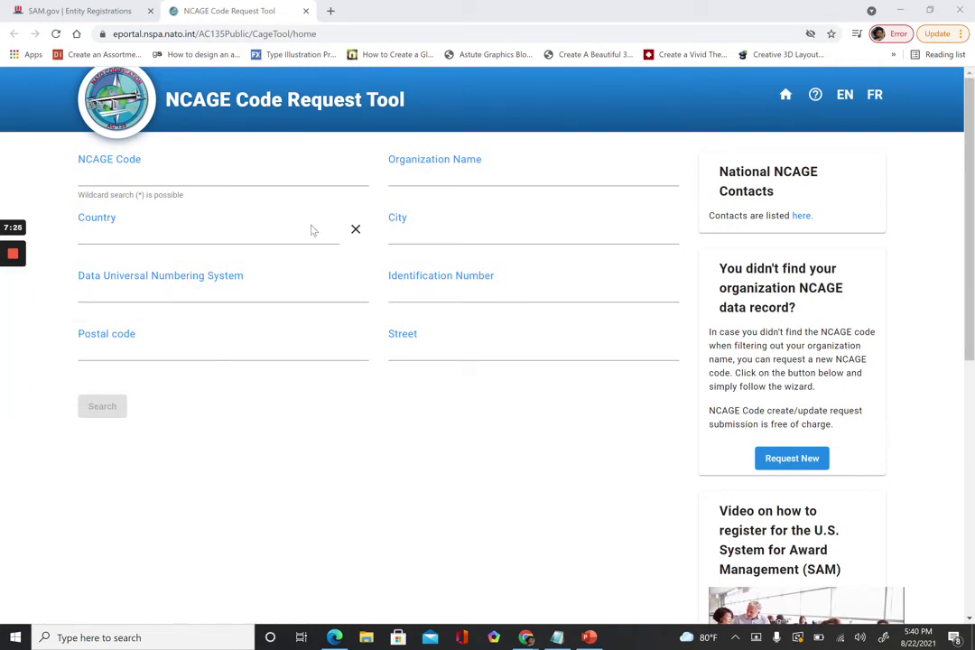
Start a new NCAGE code request from the Code Request Tool search page.
click(777, 467)
Set entity type Individual and processing time Routine: 10 (calendar days).
click(791, 472)
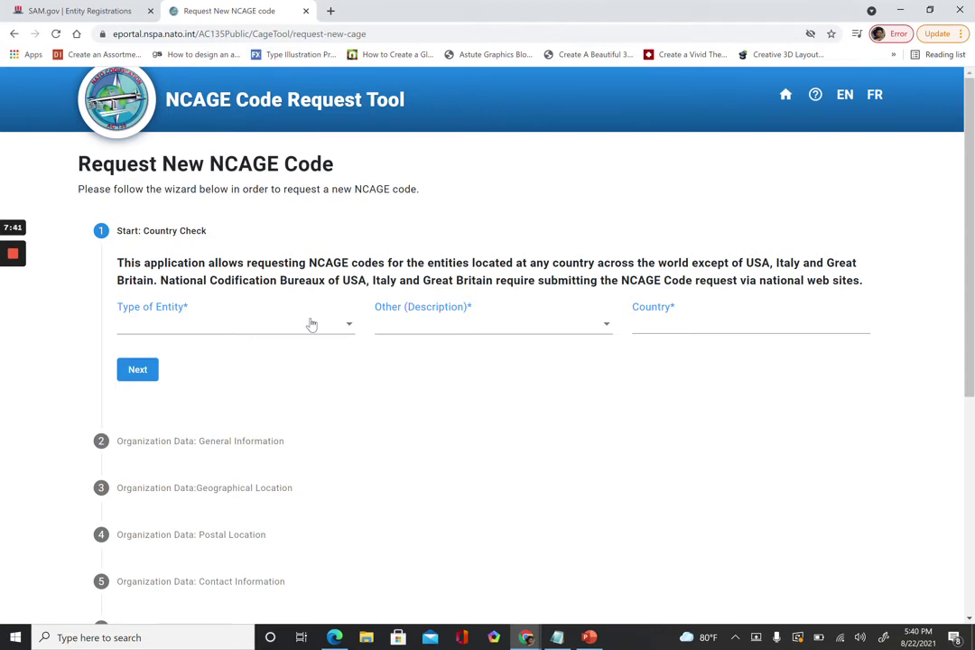
click(310, 324)
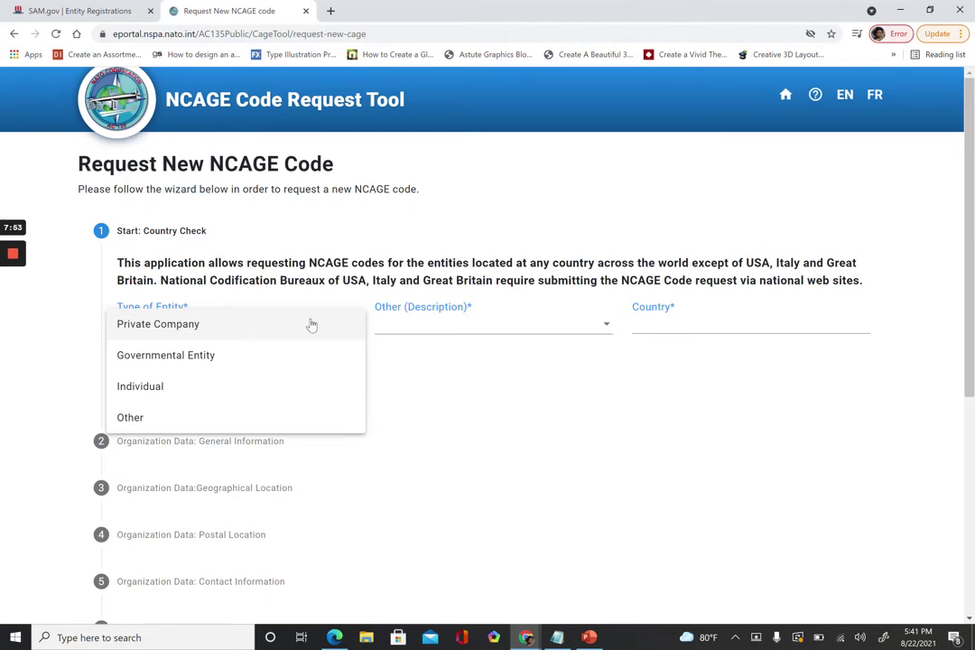
click(286, 382)
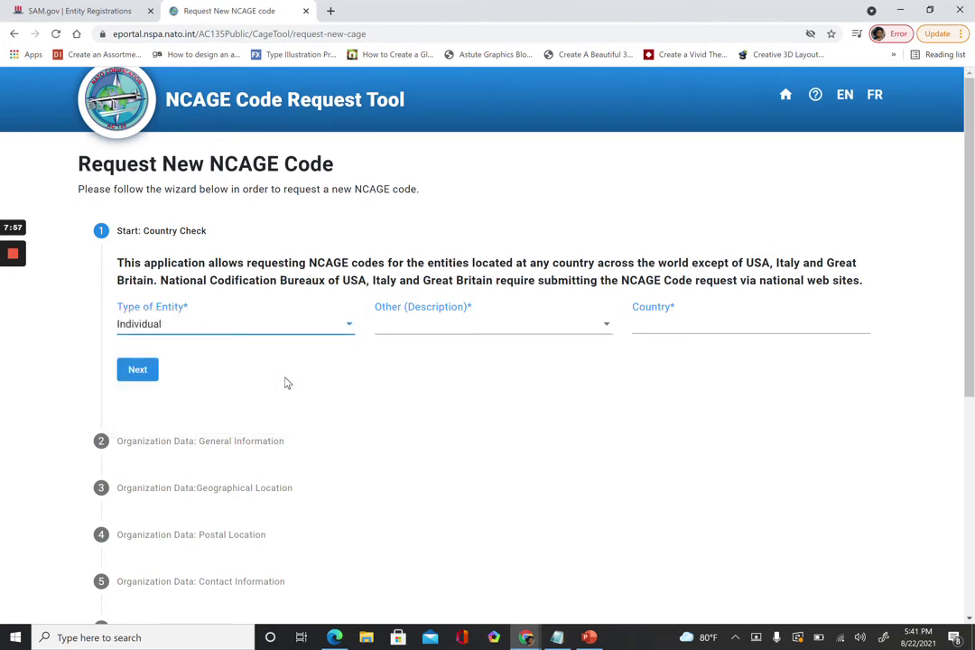
click(268, 332)
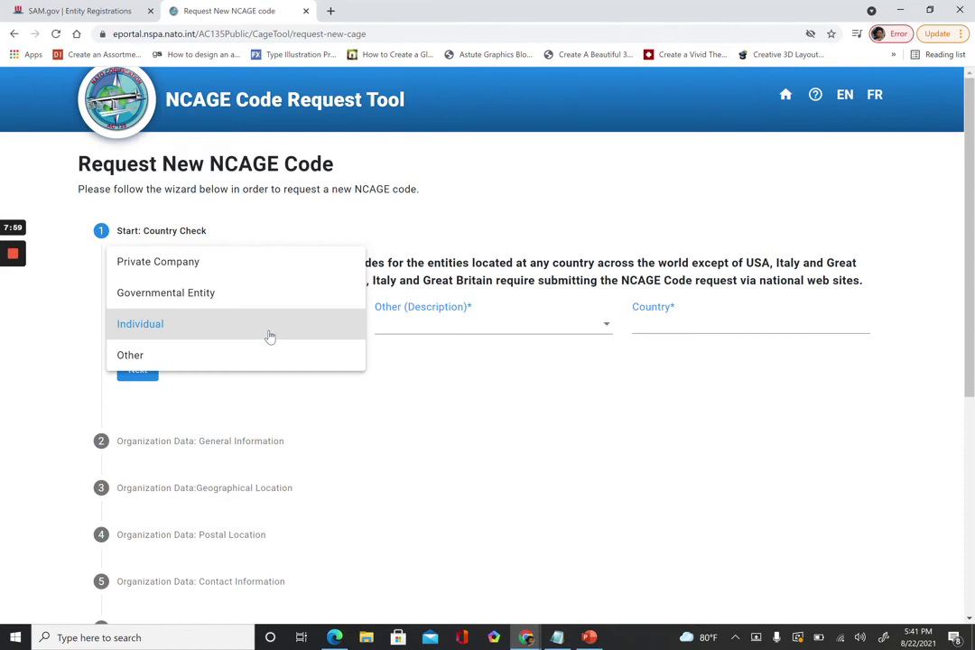
click(269, 336)
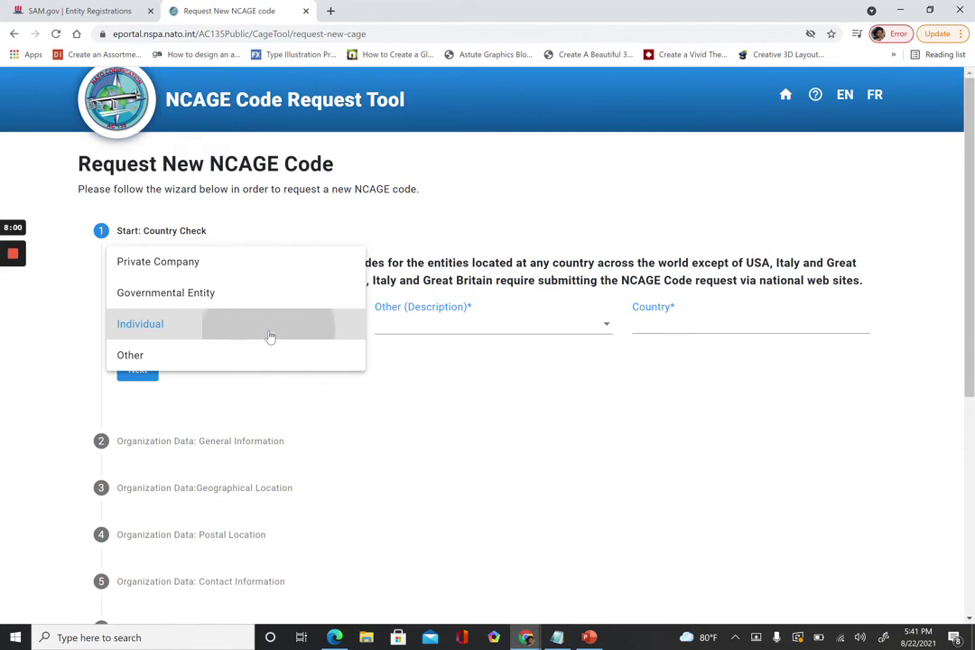
click(494, 338)
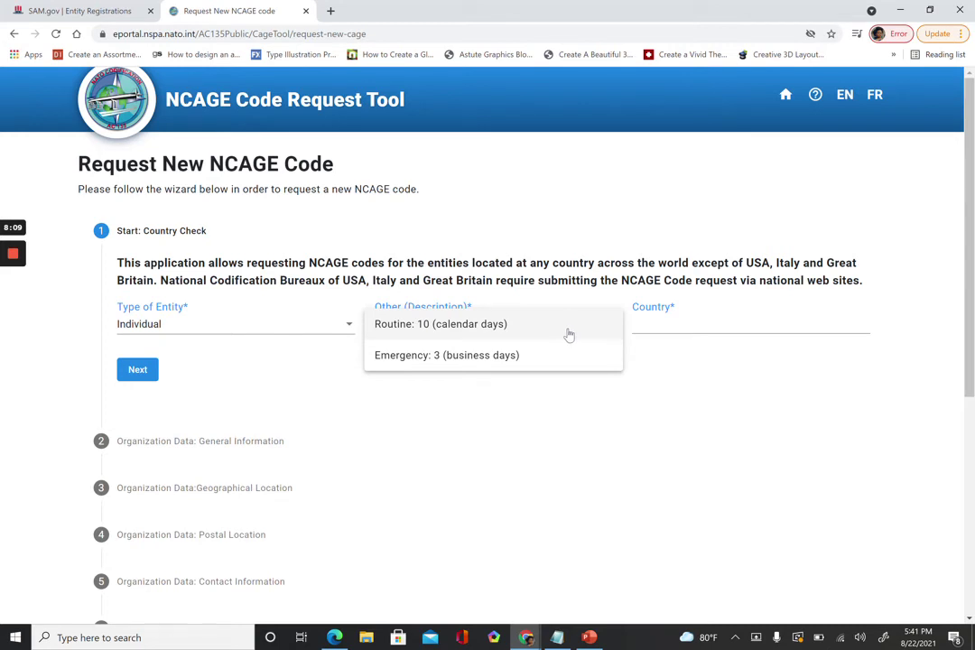
click(427, 332)
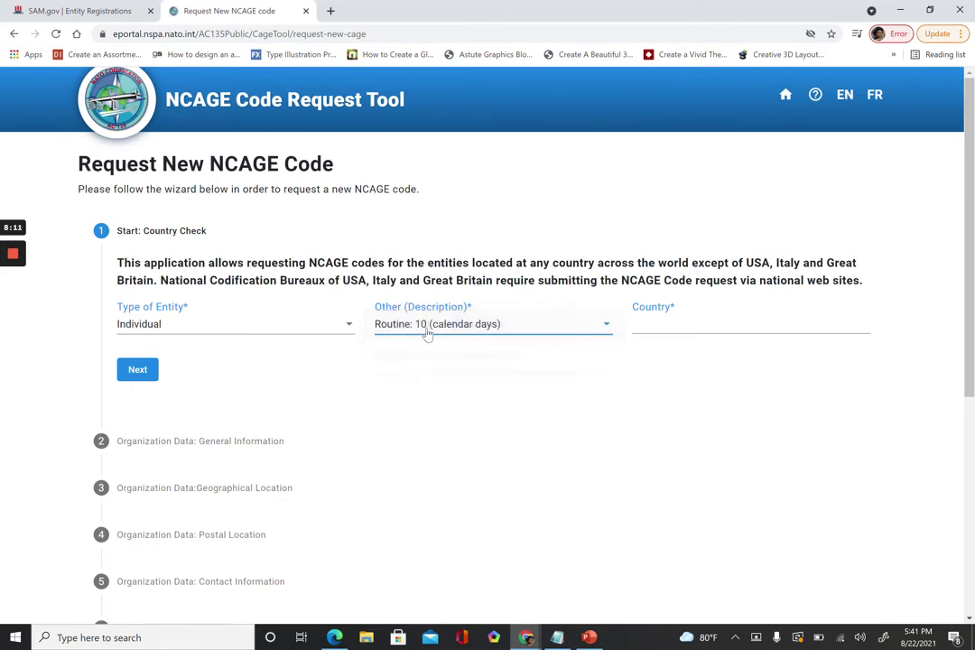
Choose UNITED STATES as the country, continue, and dismiss the cage.dla.mil warning.
click(663, 327)
scroll(686, 393, down, 12)
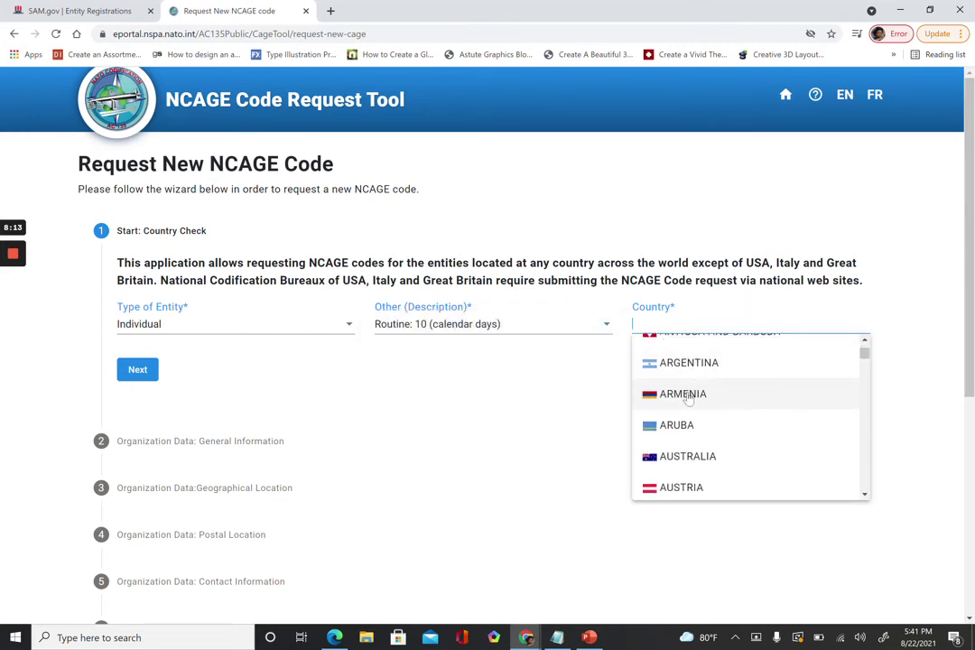
scroll(687, 397, down, 20)
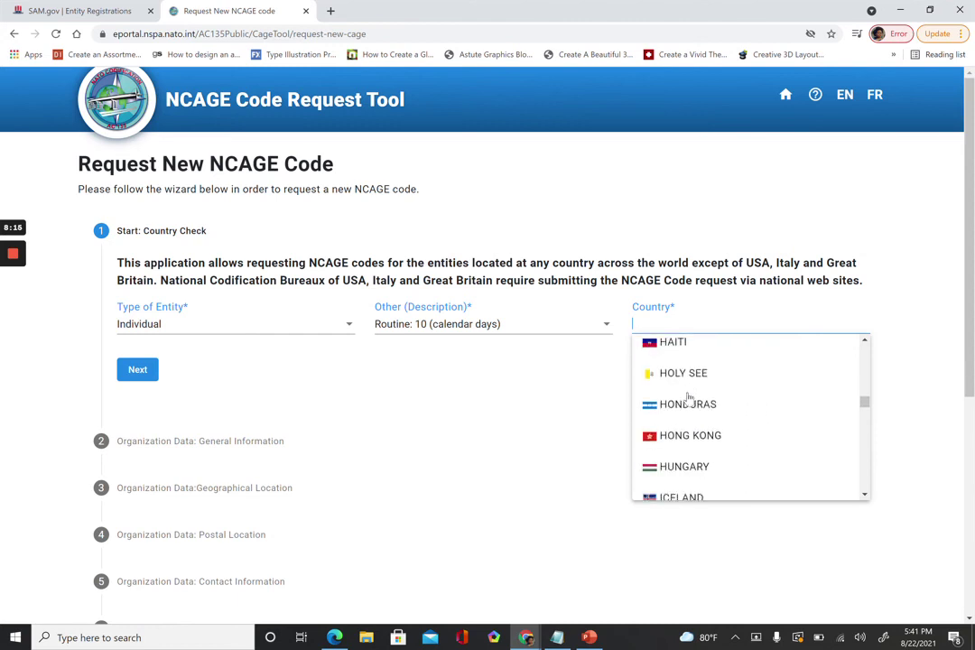
scroll(687, 397, down, 20)
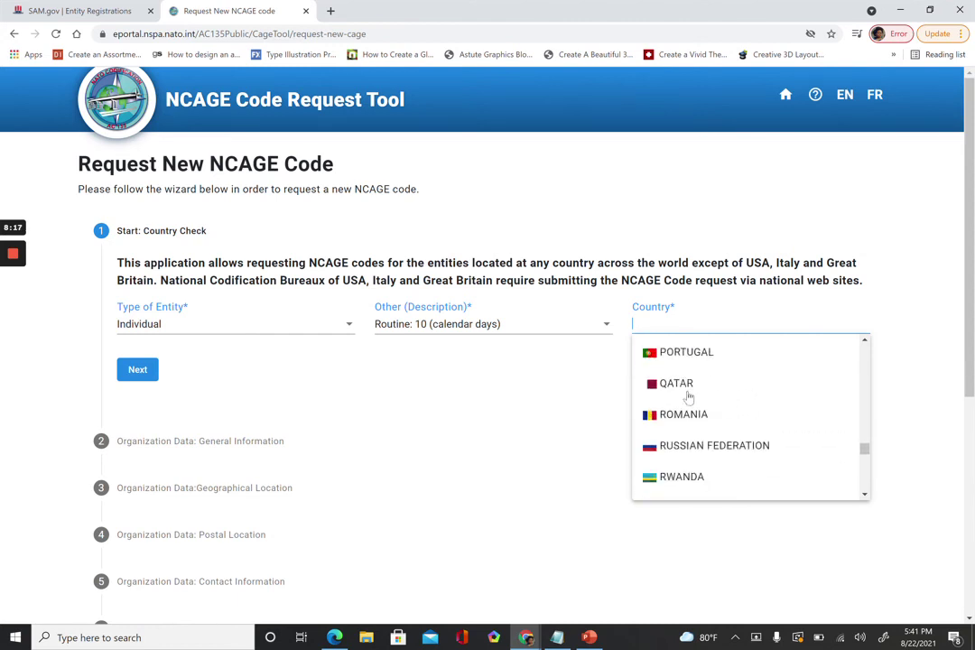
scroll(687, 397, down, 15)
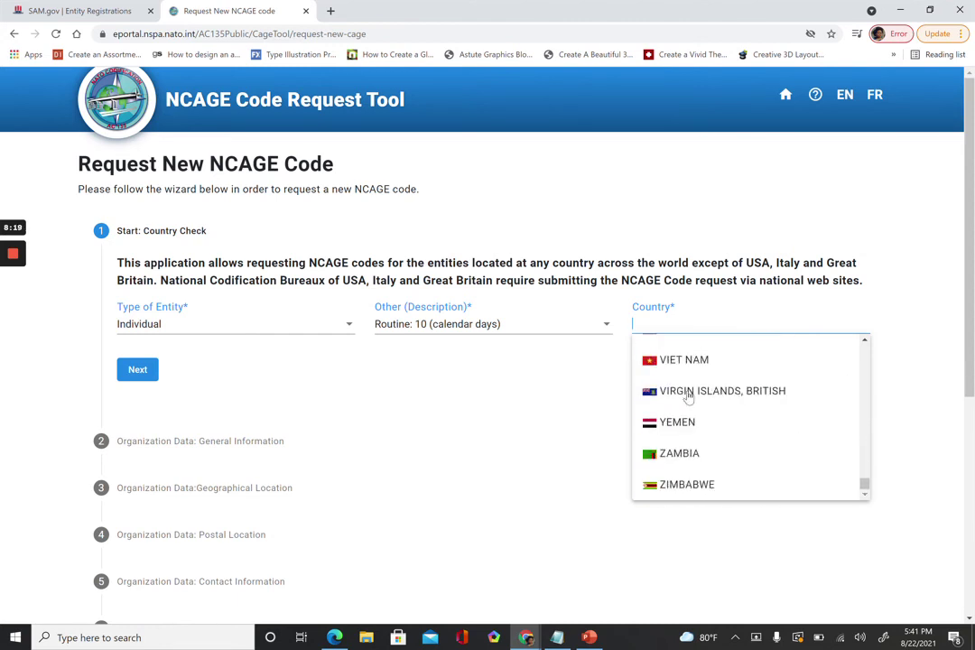
scroll(687, 397, up, 2)
scroll(688, 397, up, 1)
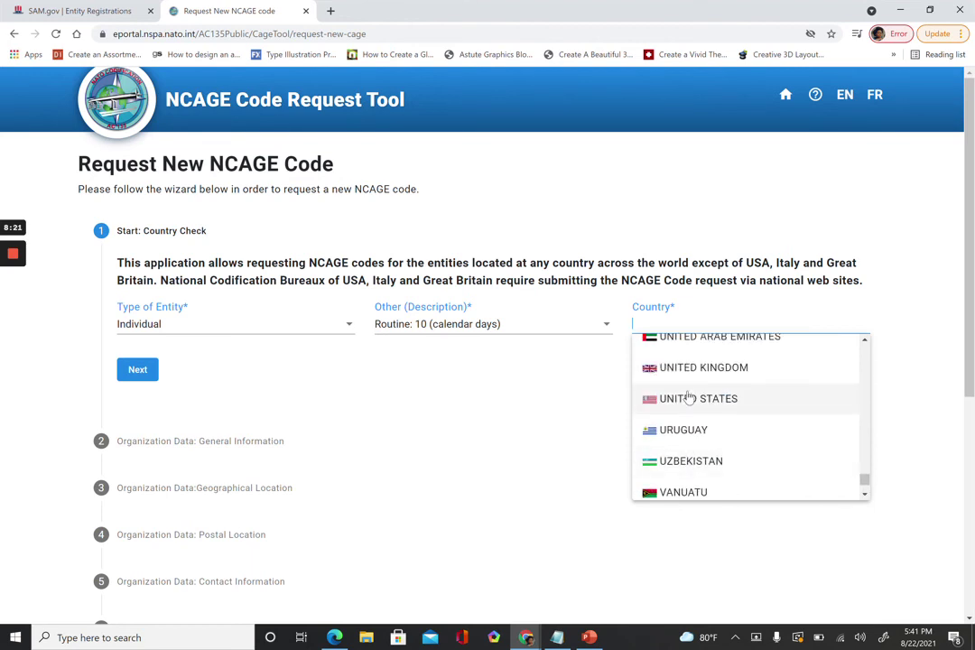
click(688, 397)
click(134, 375)
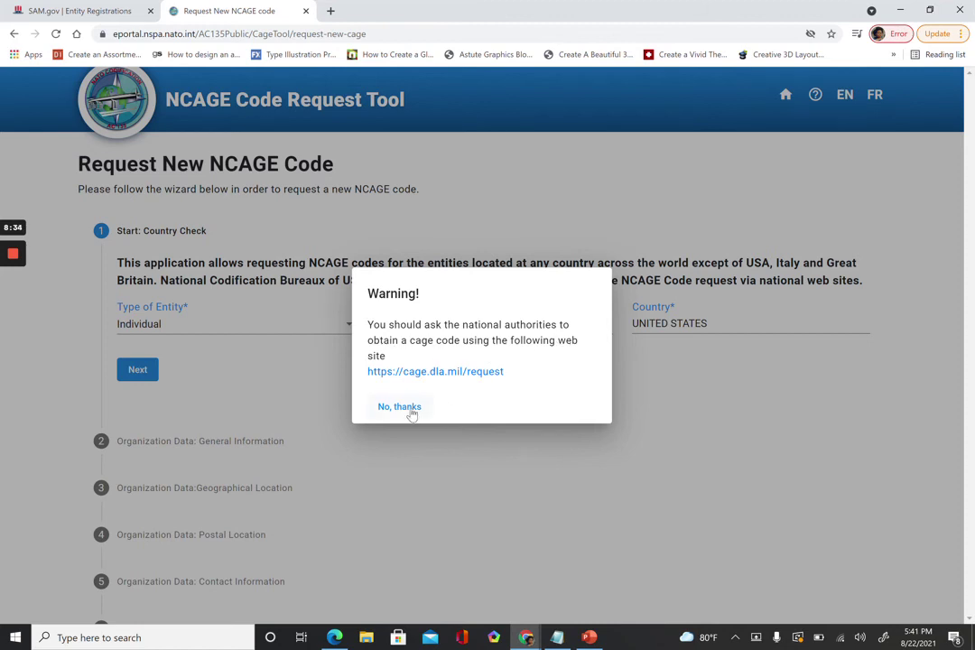
click(410, 412)
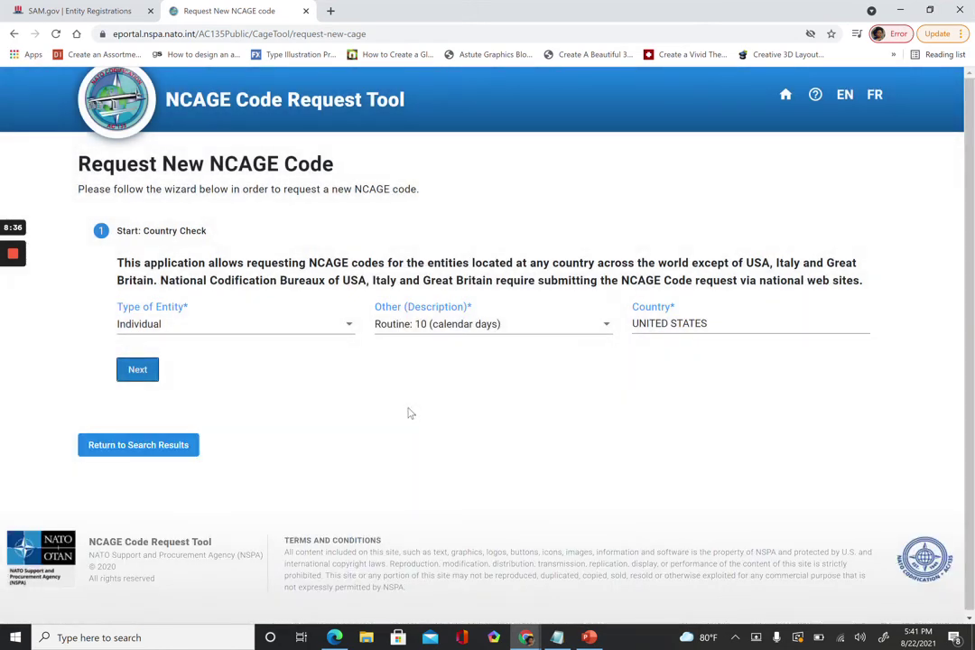
mouse_move(7, 259)
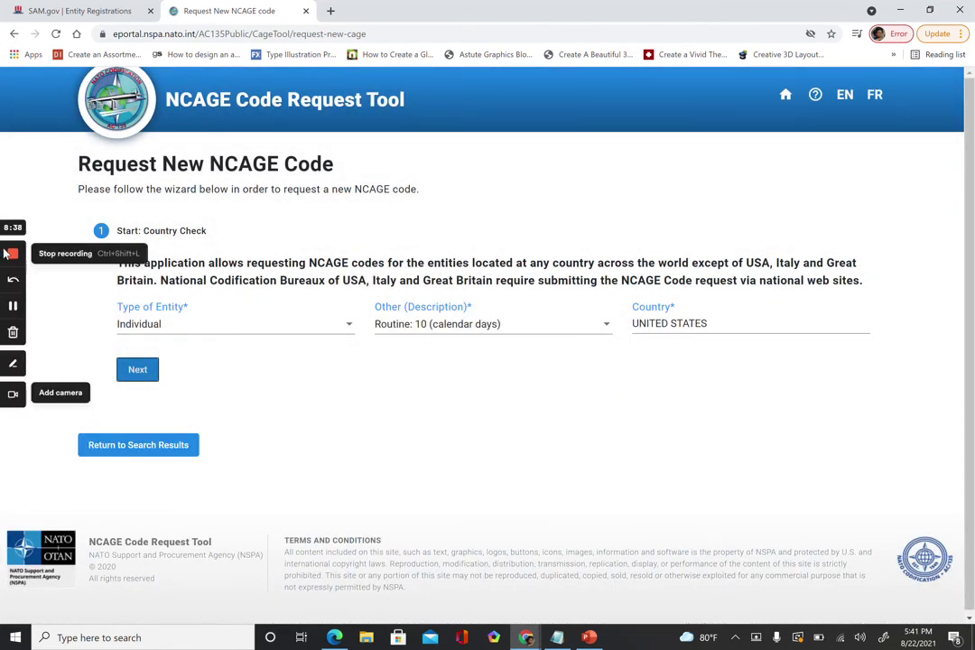
Open the cage.dla.mil Commercial and Government Entity Program page in a new tab.
click(13, 307)
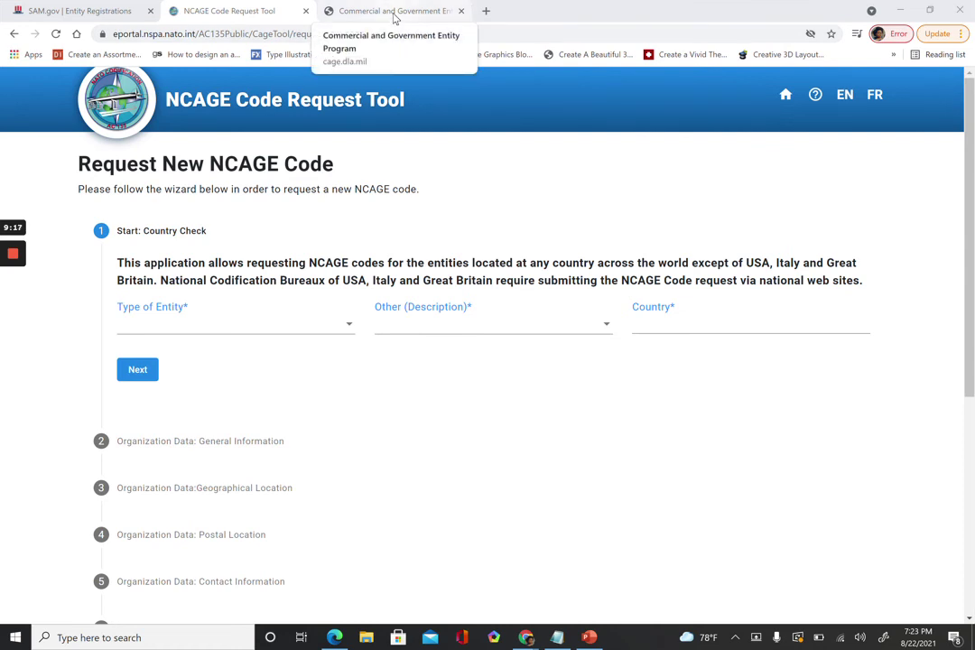
click(394, 11)
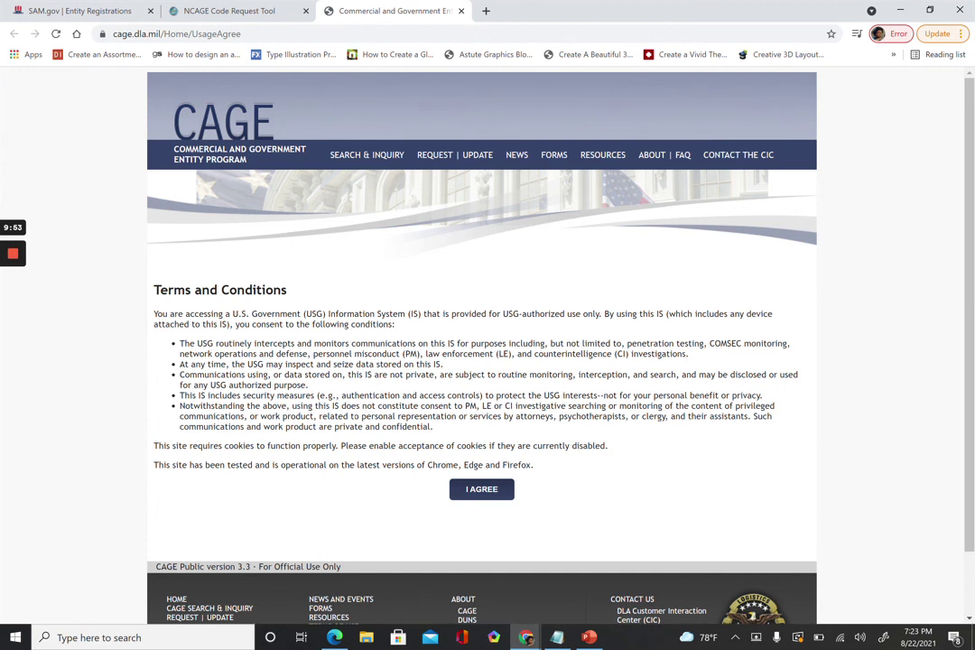
Agree to the cage.dla.mil CAGE Terms and Conditions.
click(487, 489)
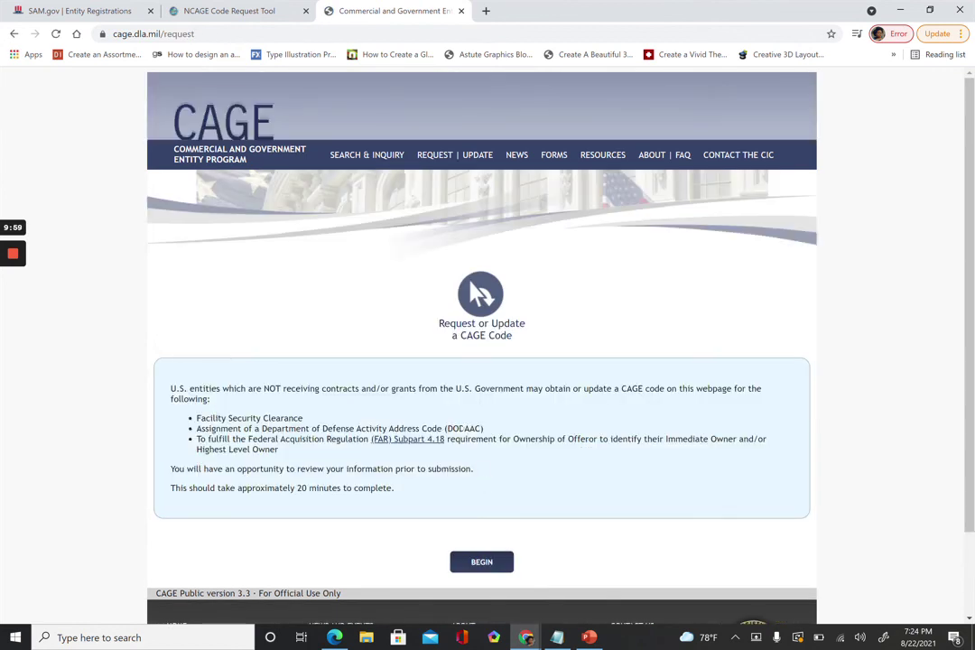
Begin the request from the Request or Update a CAGE Code page.
scroll(394, 366, down, 2)
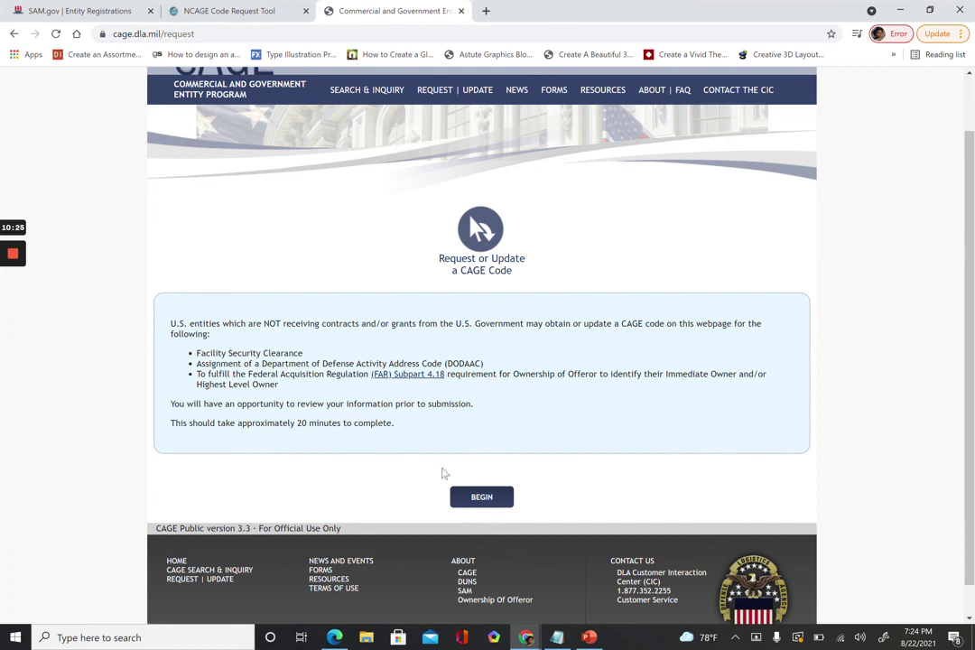
click(464, 497)
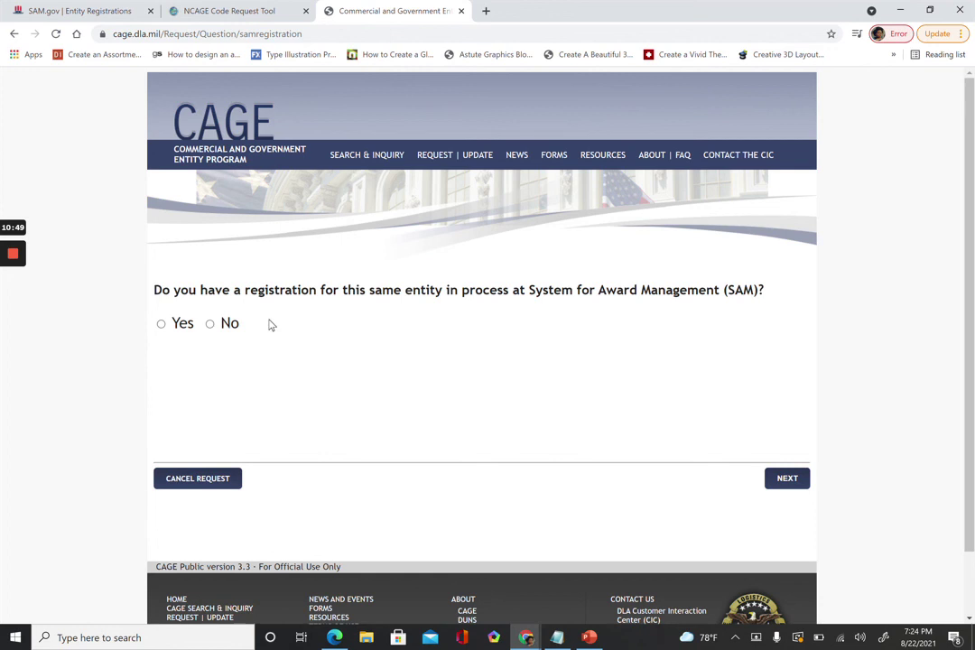
mouse_move(22, 310)
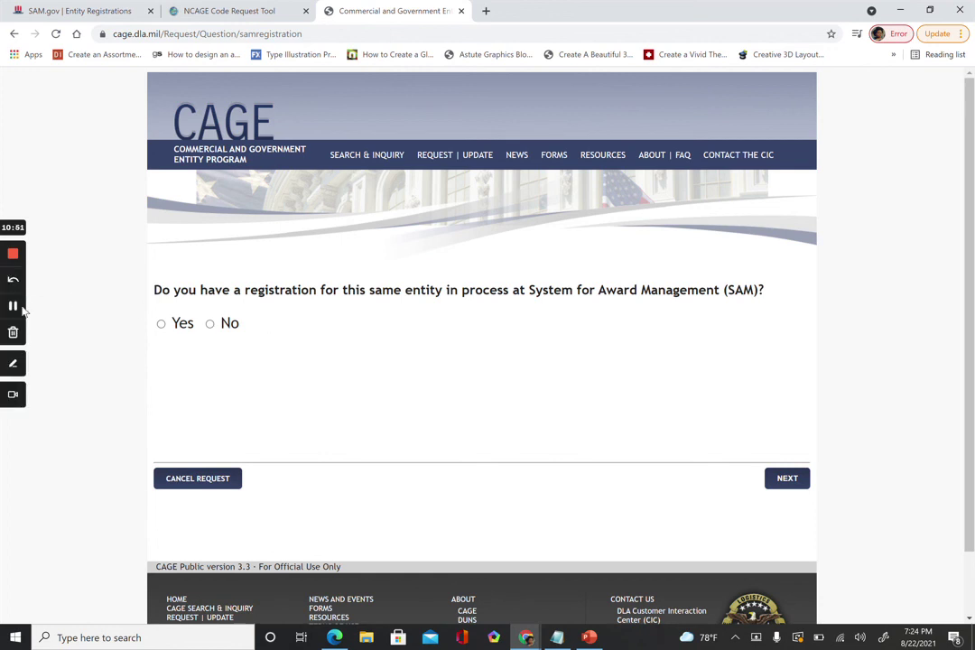